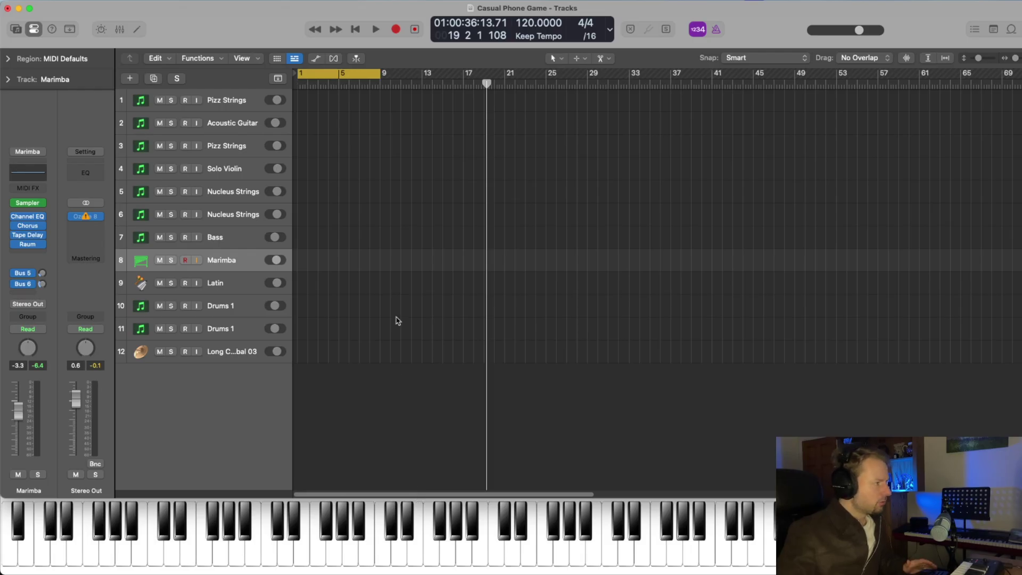
Listen to the Drummer region on the Latin track, stopping playback at about bar 3.
left_click(228, 286)
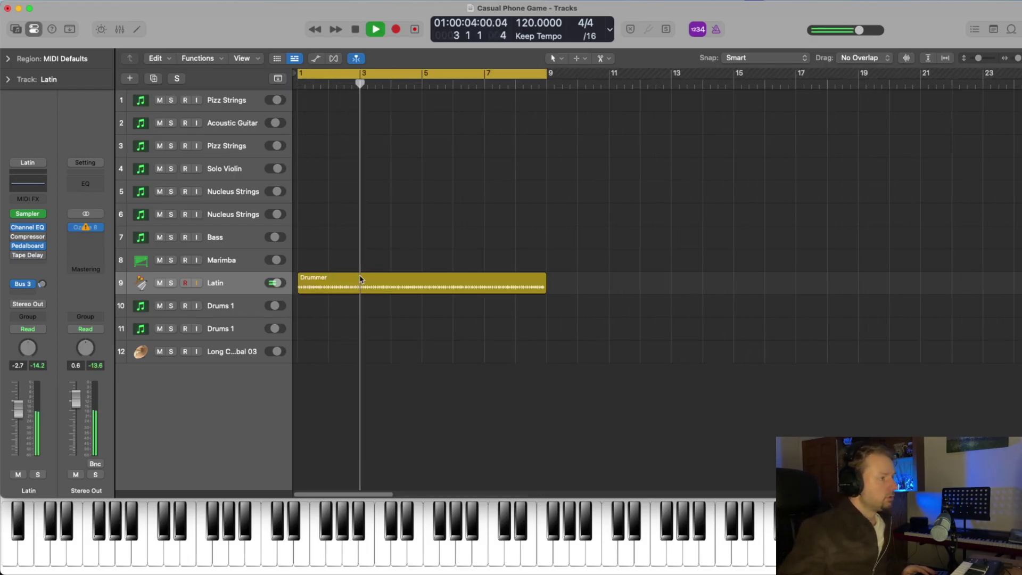
key("space")
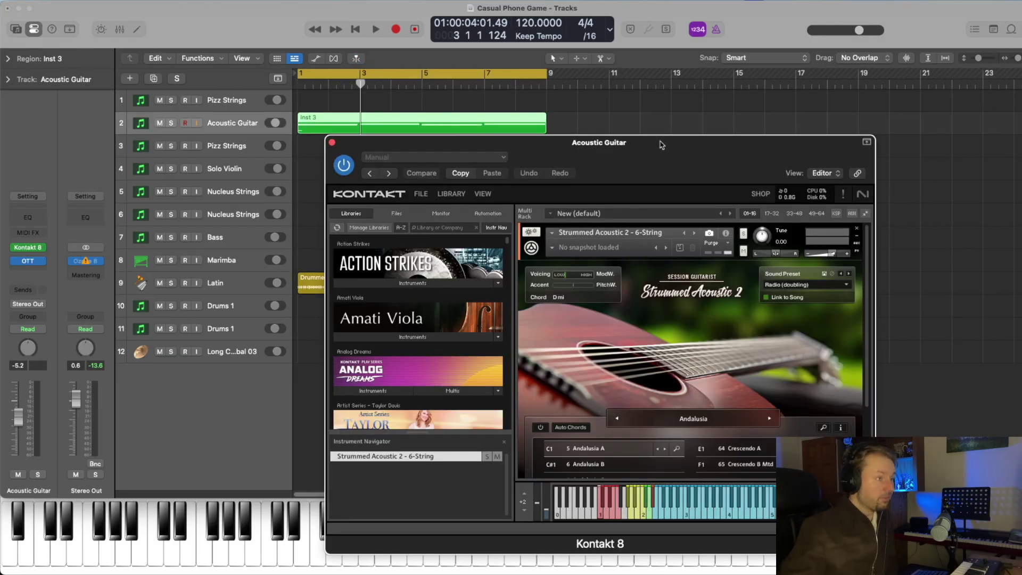
Close the Acoustic Guitar's Kontakt instrument window and play its Inst 3 region from bar 1 while viewing its chords in the Piano Roll.
left_click_drag(660, 145, 566, 89)
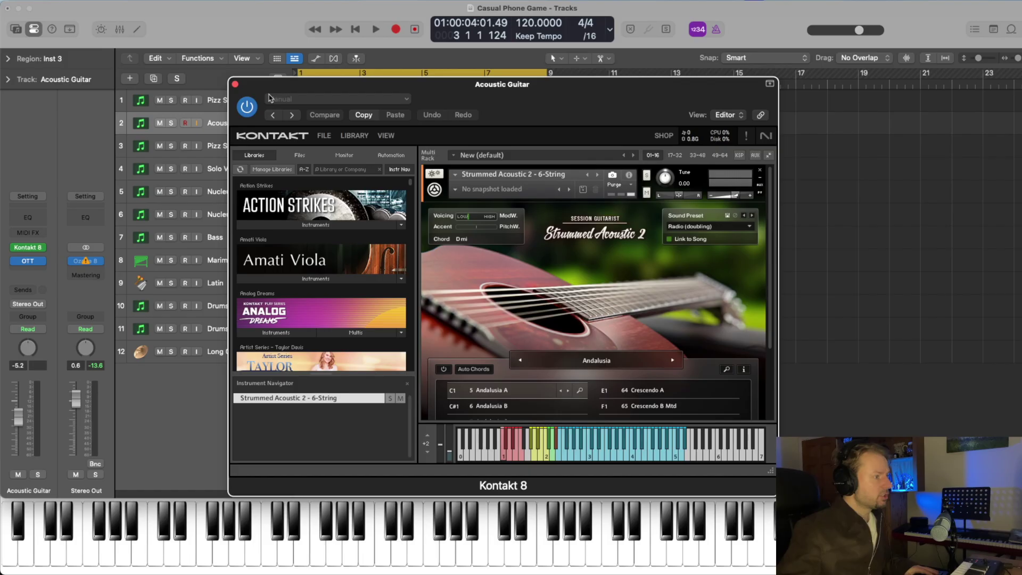
left_click(236, 85)
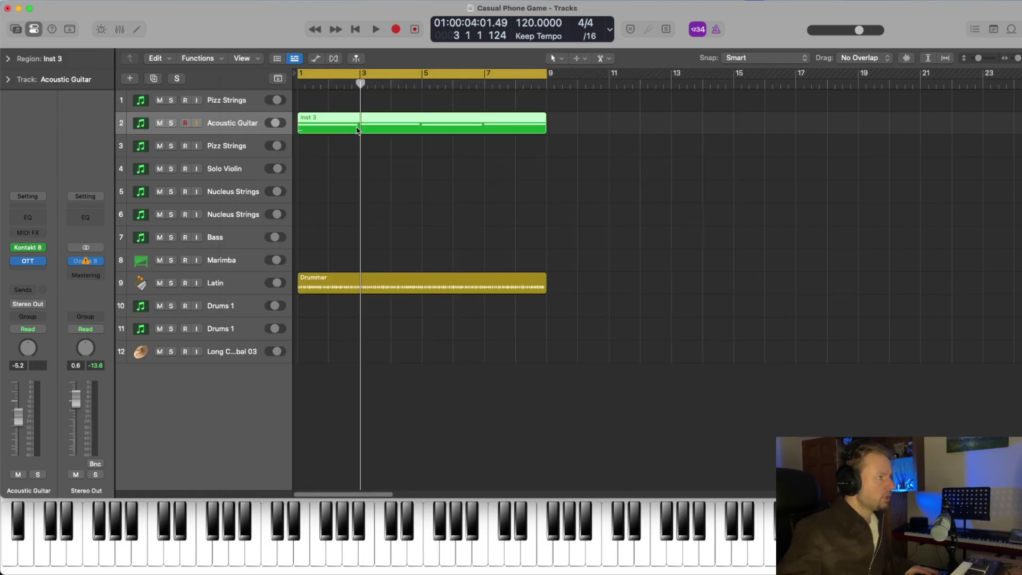
double_click(357, 130)
scroll(444, 370, "up", 15)
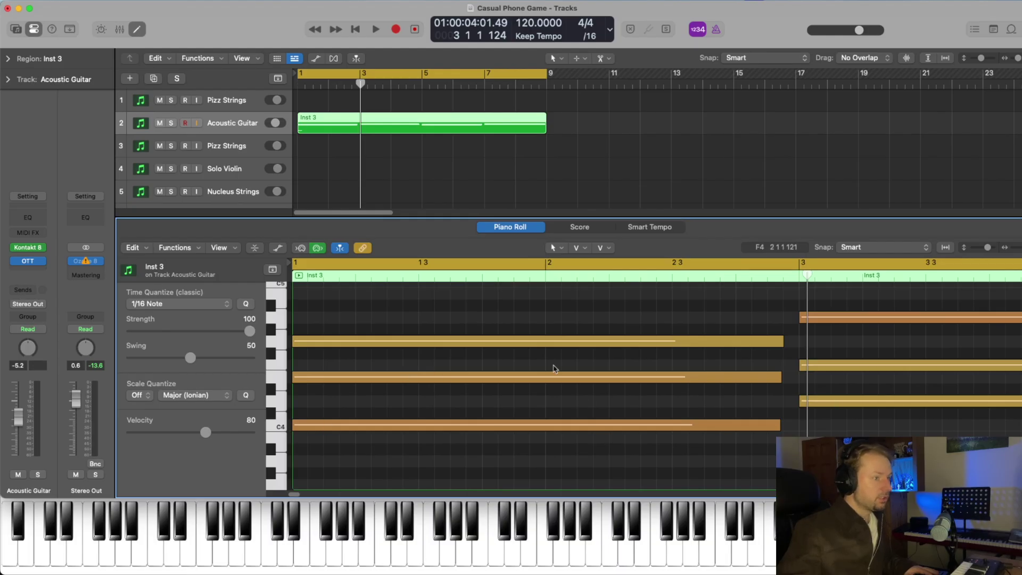
key("Return")
key("space")
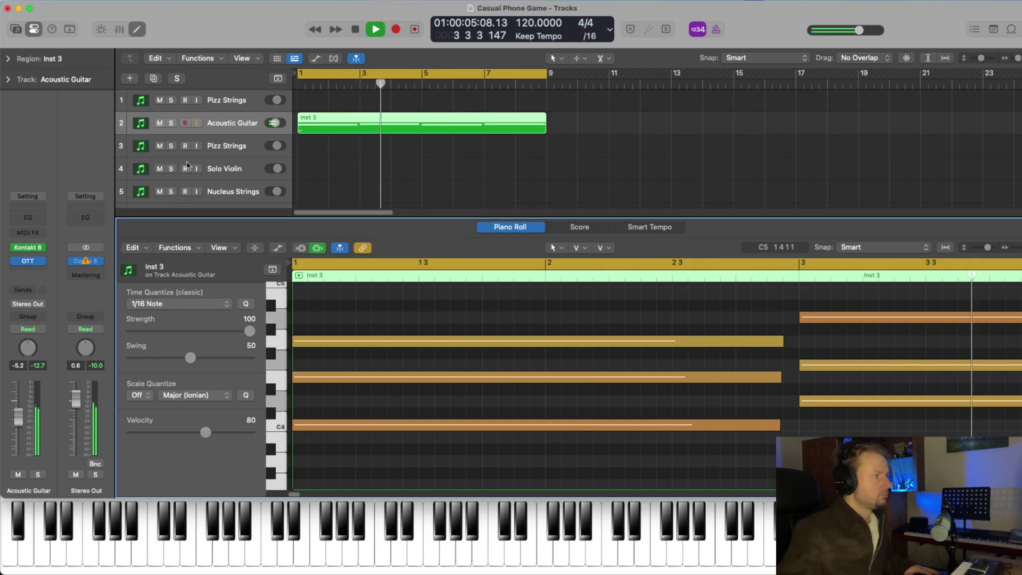
key("space")
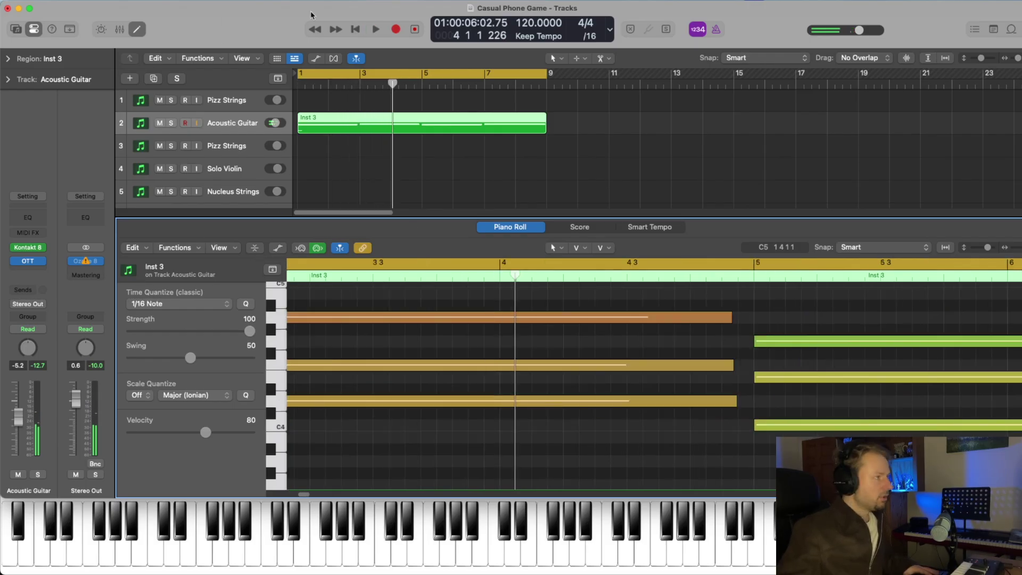
left_click(140, 28)
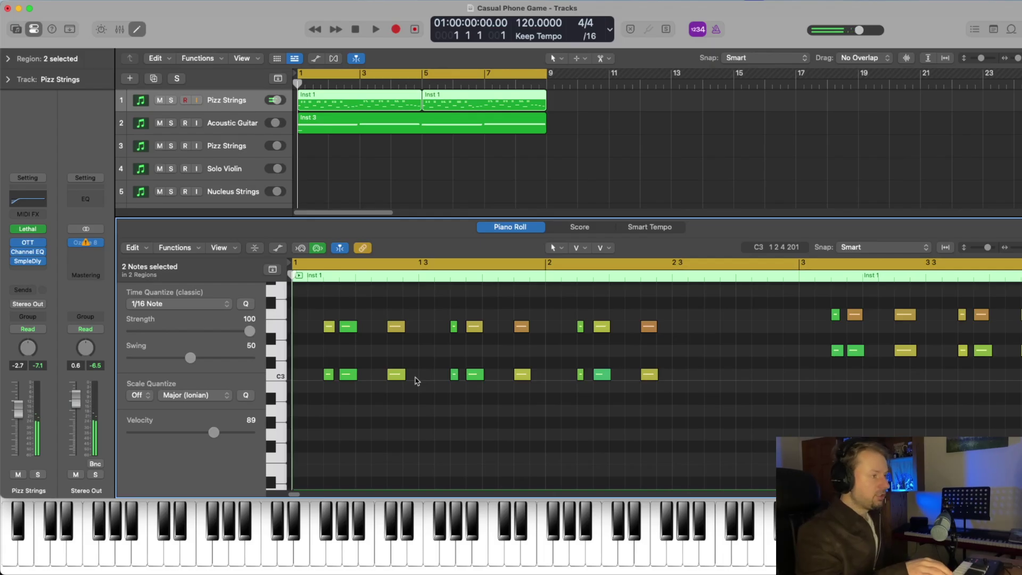
Examine the low and high notes of track 1 Pizz Strings in the Piano Roll while playing from bar 1, and close the editor.
scroll(417, 380, "down", 5)
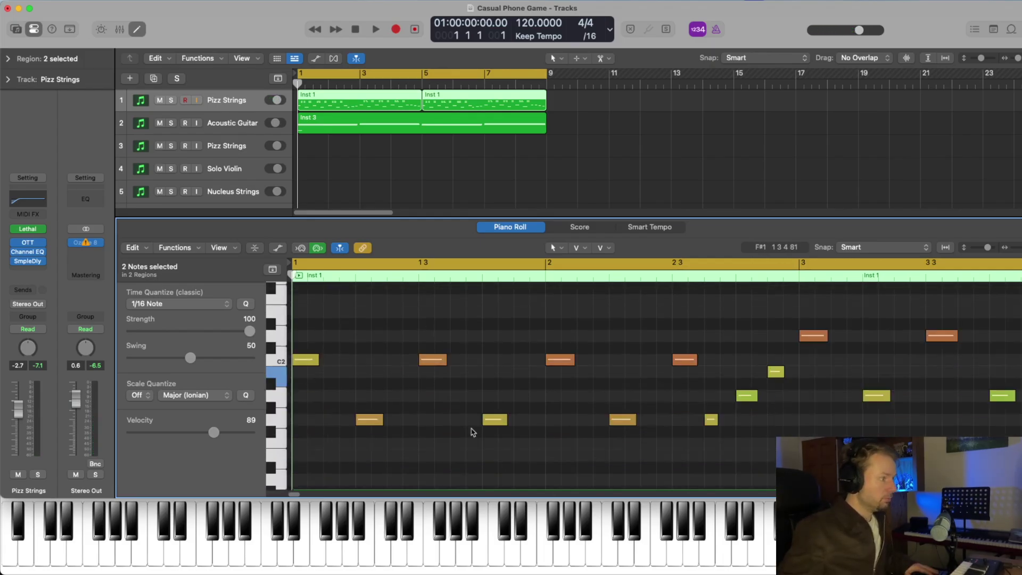
scroll(365, 389, "up", 1)
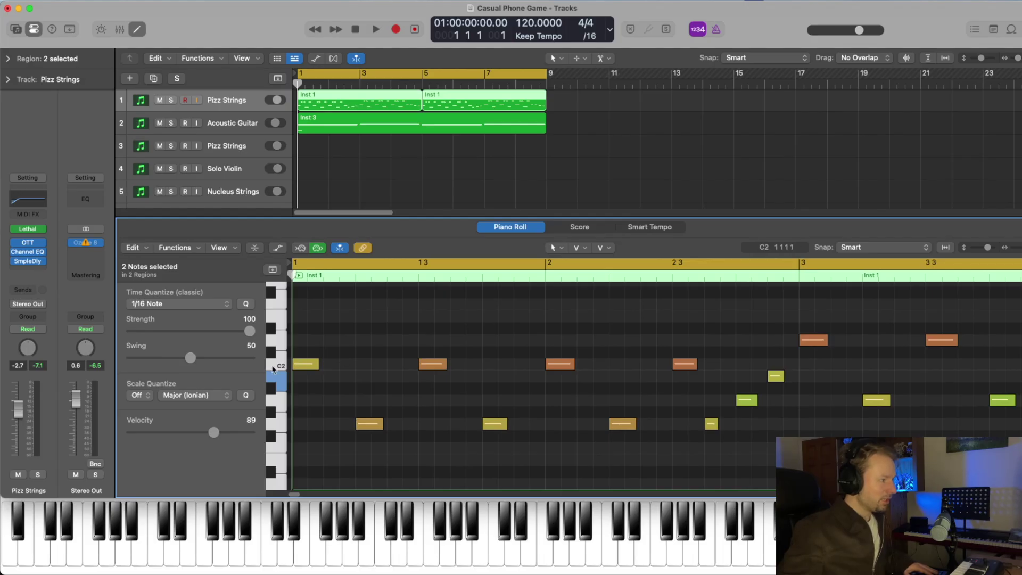
key("space")
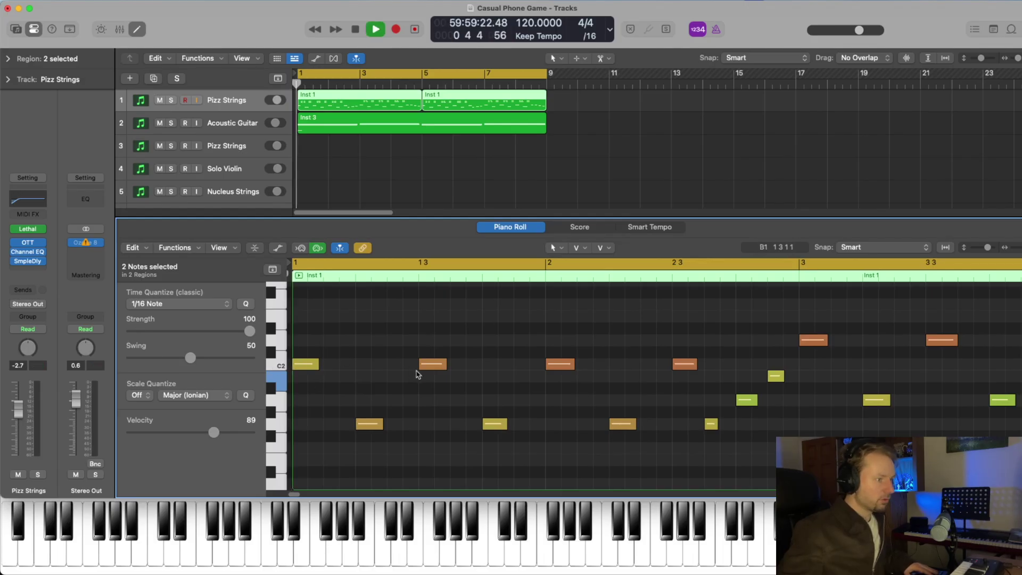
scroll(488, 381, "up", 4)
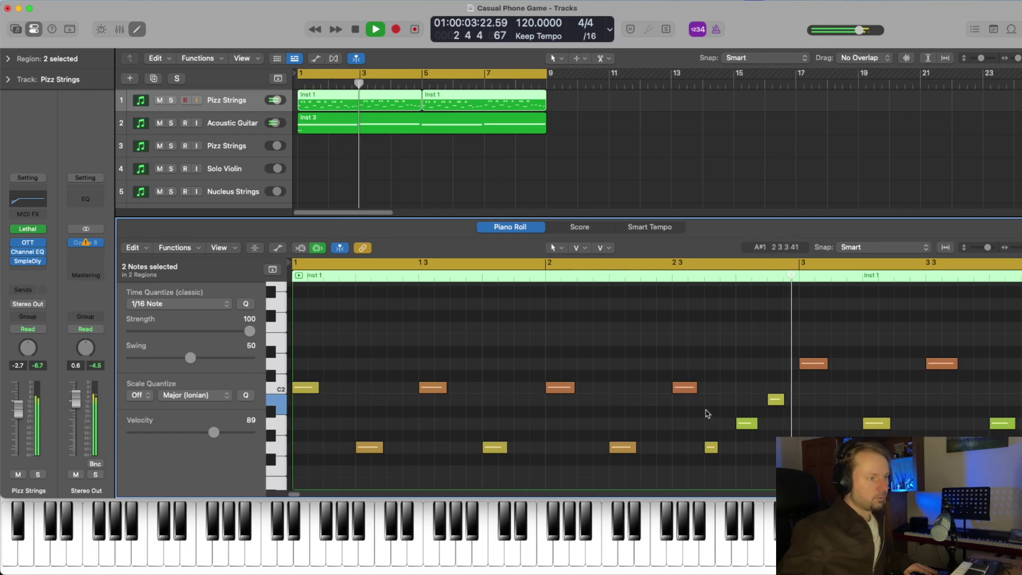
scroll(728, 387, "up", 5)
scroll(728, 387, "right", 10)
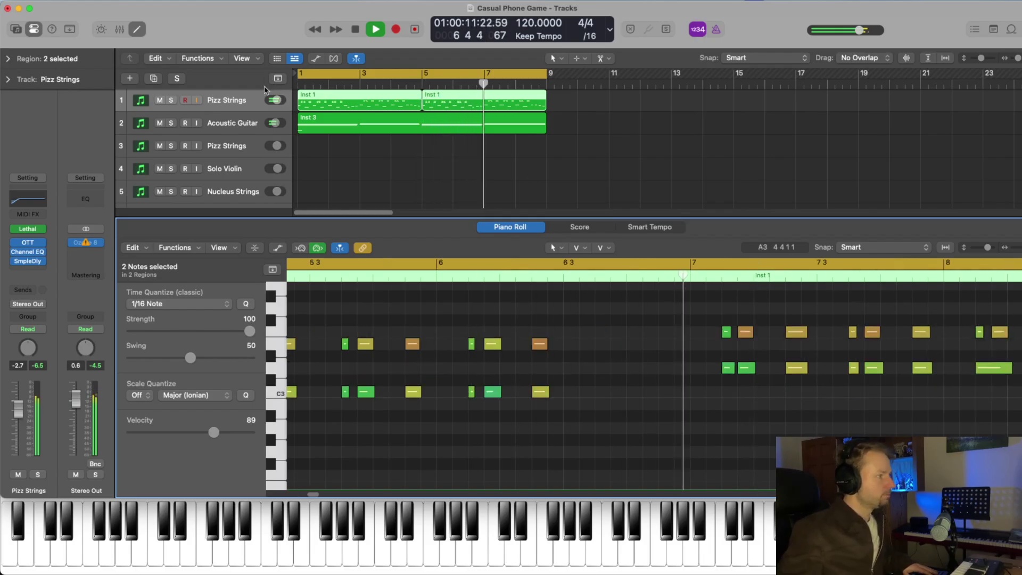
key("space")
left_click(140, 29)
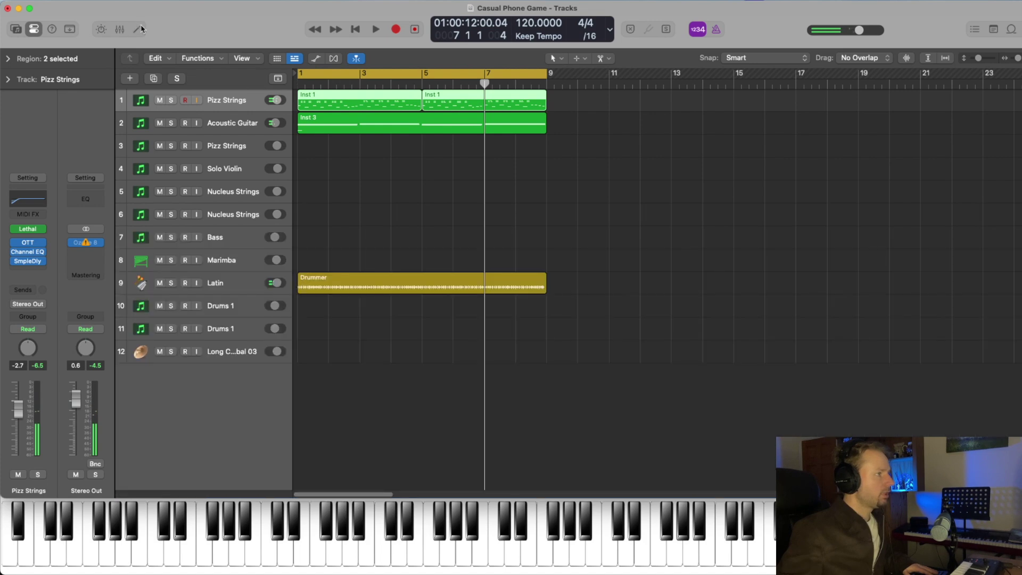
Open the first region of track 3 Pizz Strings in the Piano Roll and play its melody with the other parts.
left_click(264, 146)
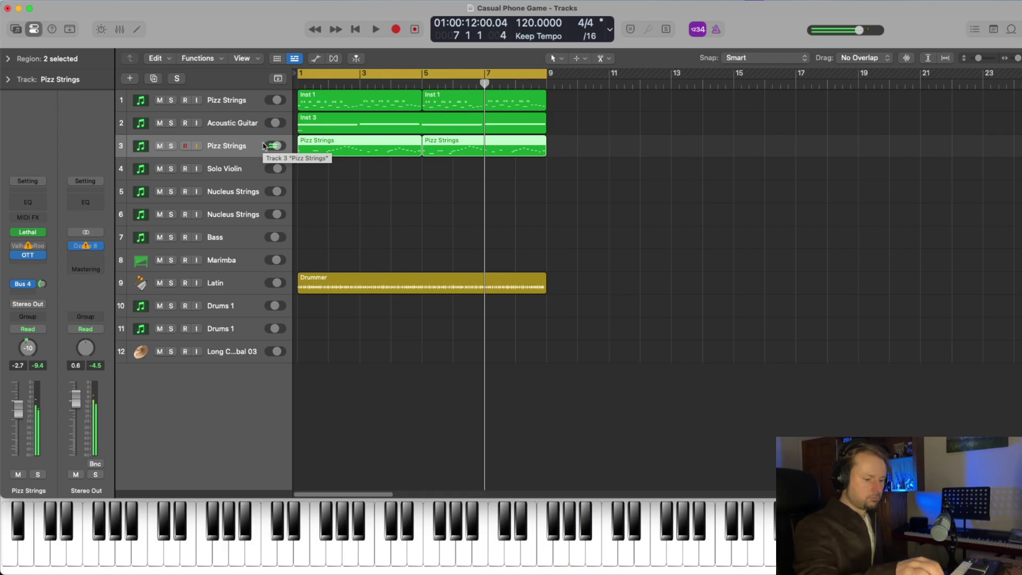
left_click(475, 196)
double_click(379, 148)
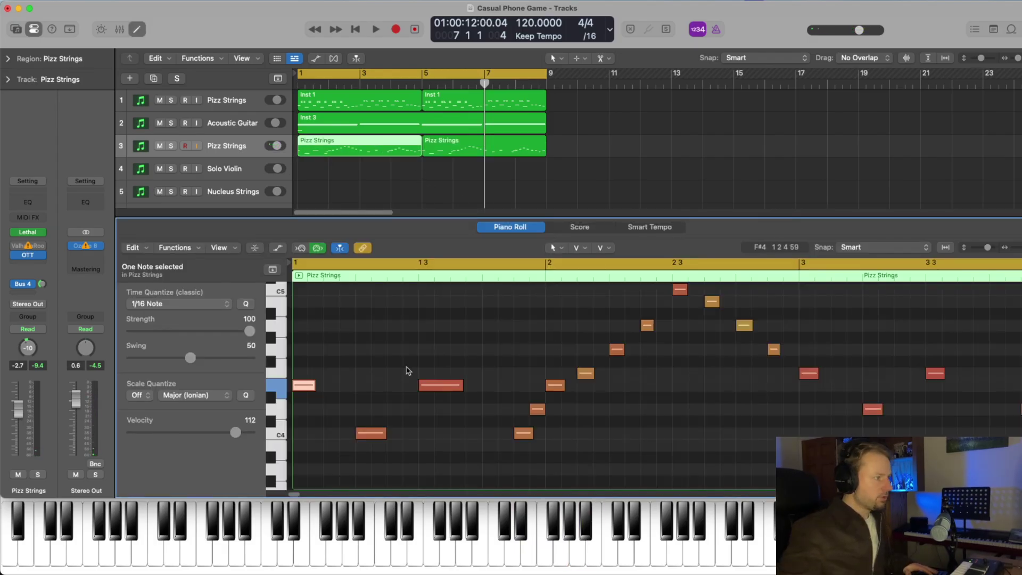
key("space")
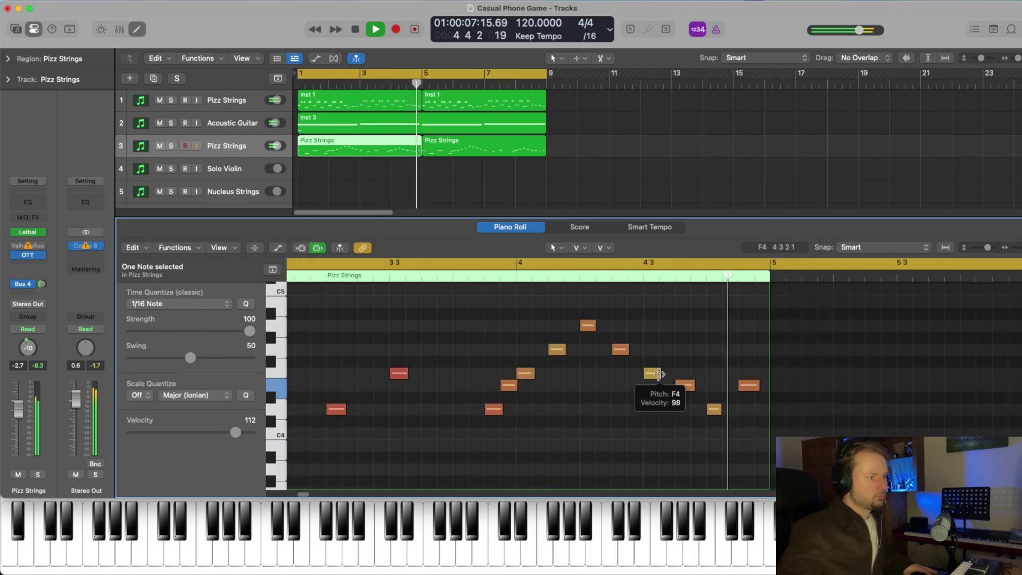
key("space")
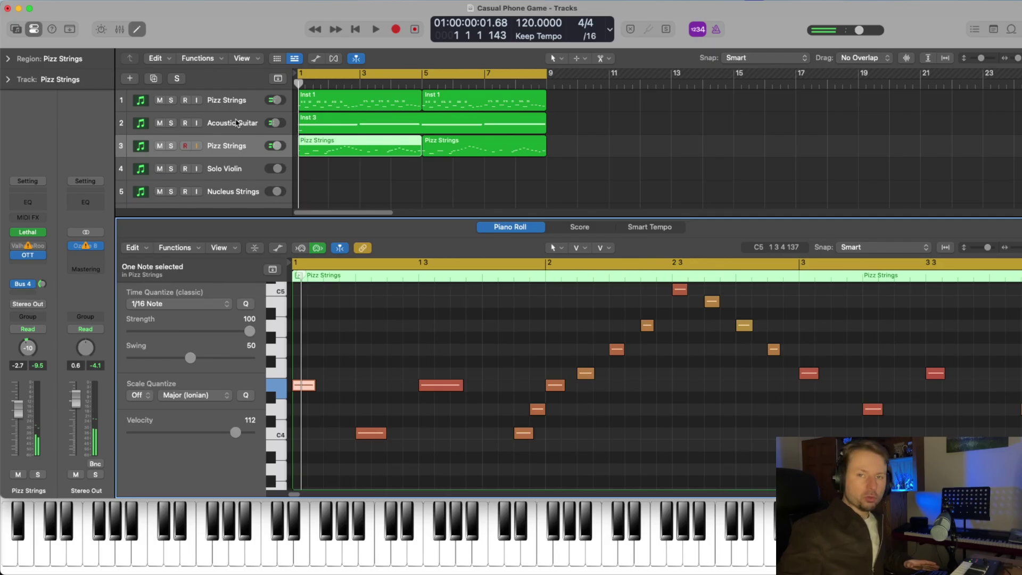
View the Acoustic Guitar region's notes, deselect the region and close the Piano Roll.
left_click(238, 123)
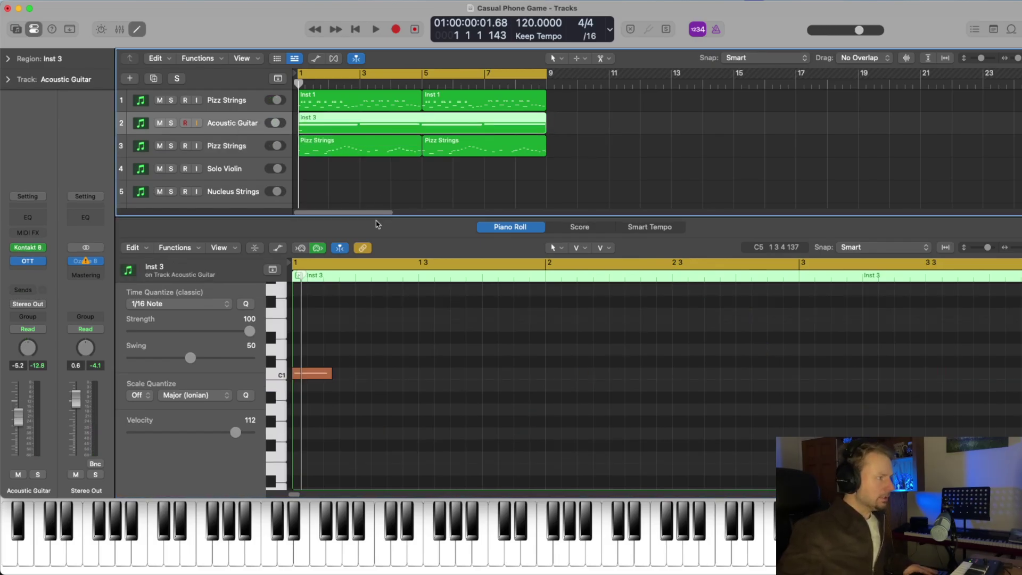
left_click(364, 179)
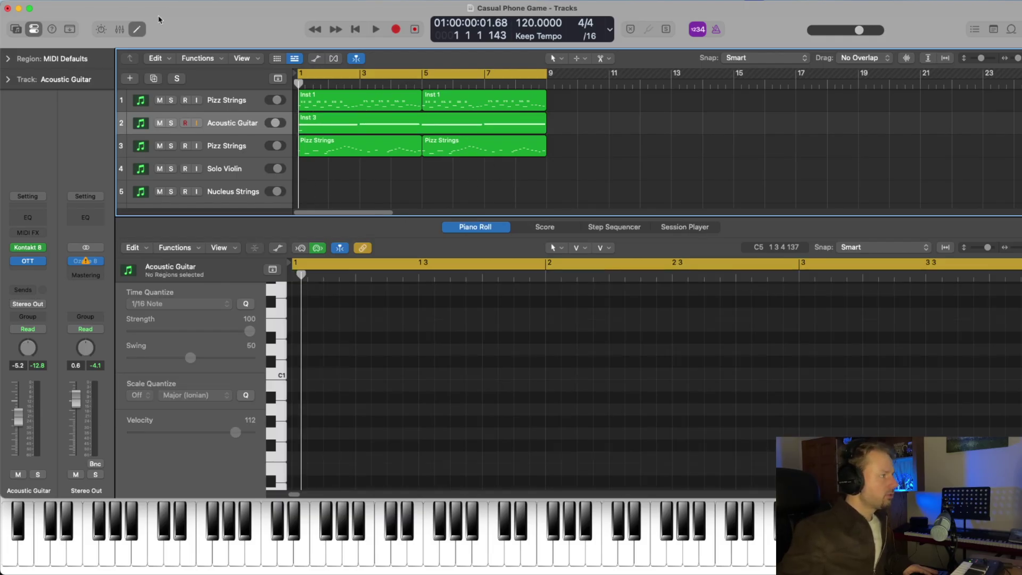
left_click(137, 29)
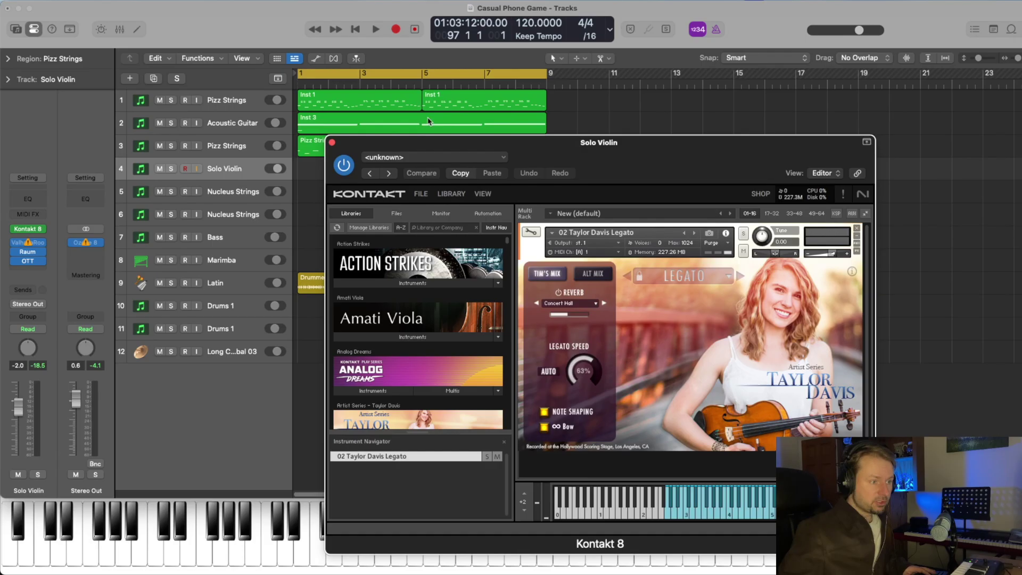
Close the Solo Violin's Kontakt instrument window and play the arrangement through the violin region that starts at bar 5.
left_click(333, 143)
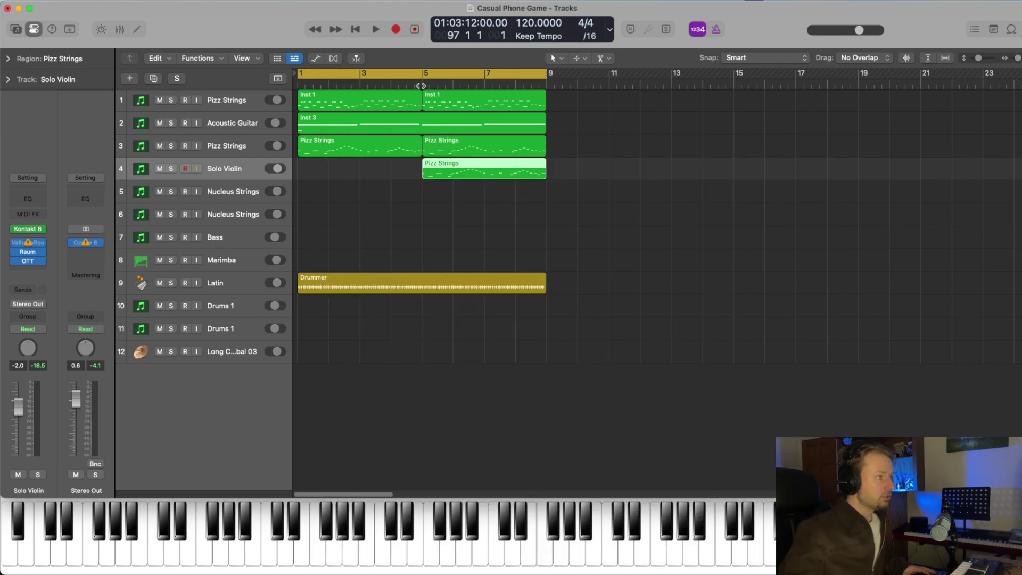
double_click(417, 85)
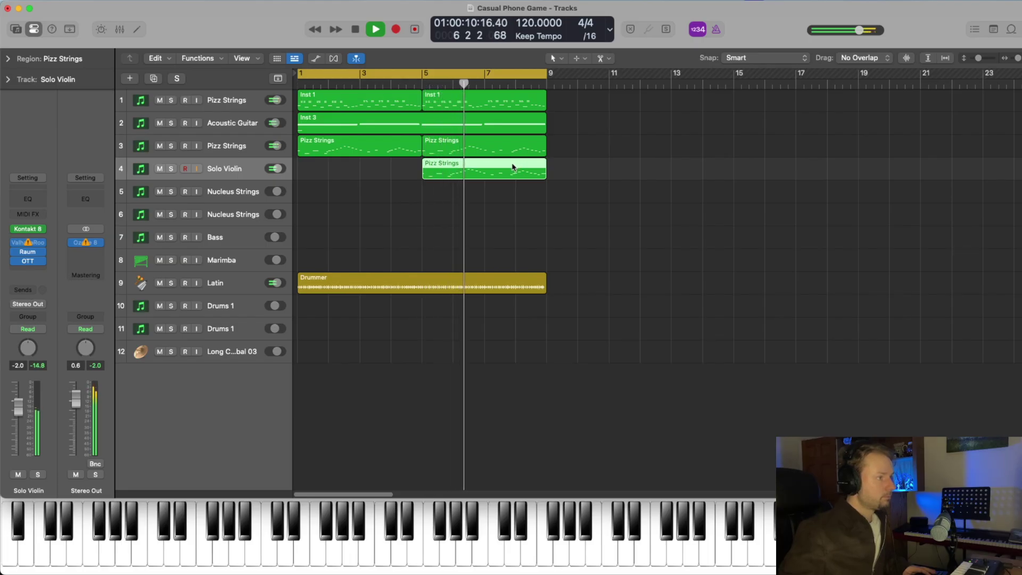
left_click(488, 186)
left_click(481, 172)
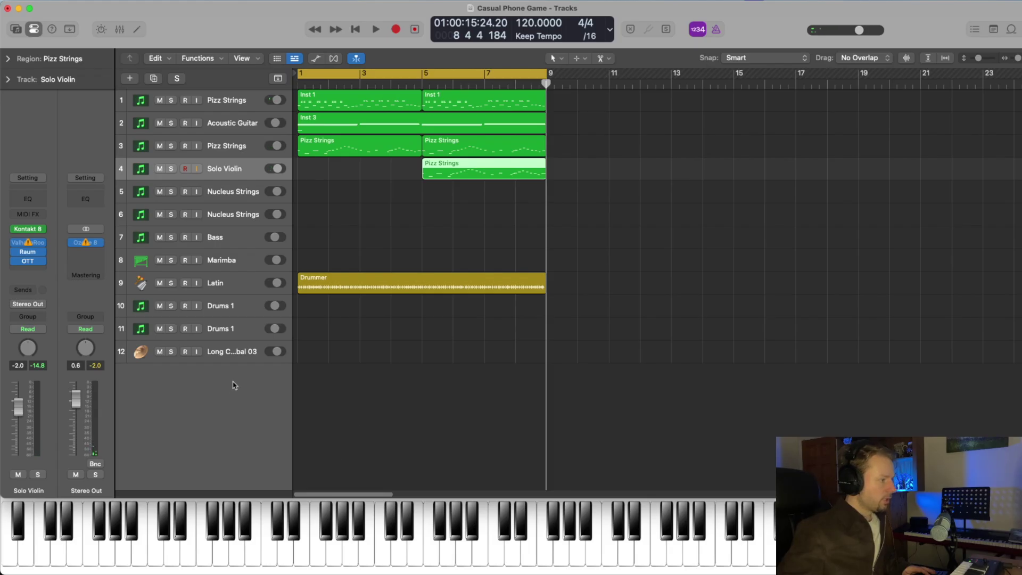
Place the Long Crash Cymbal 03.5 region at bar 1 on track 12 and play the arrangement from the start.
left_click_drag(238, 362, 312, 353)
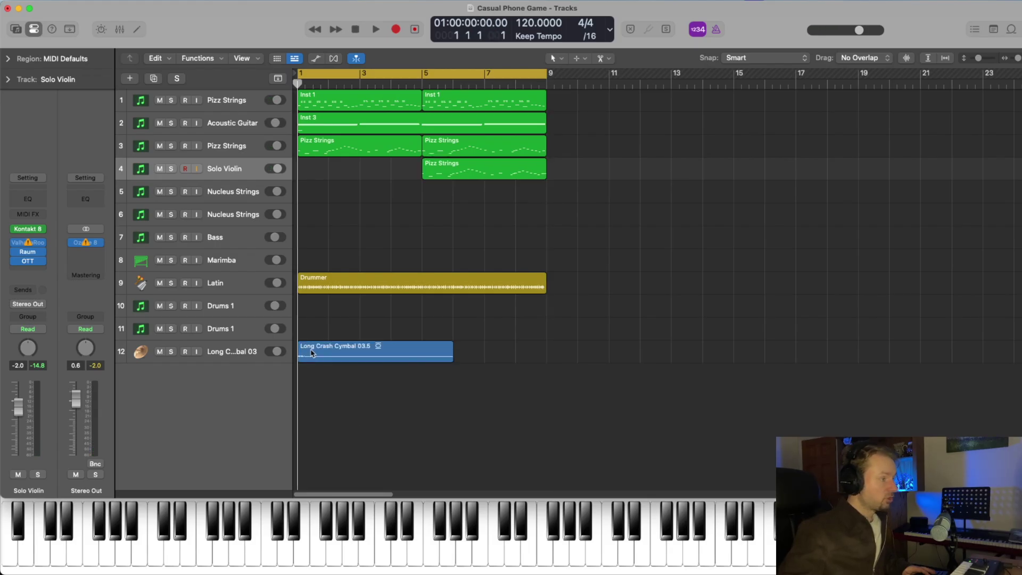
key("space")
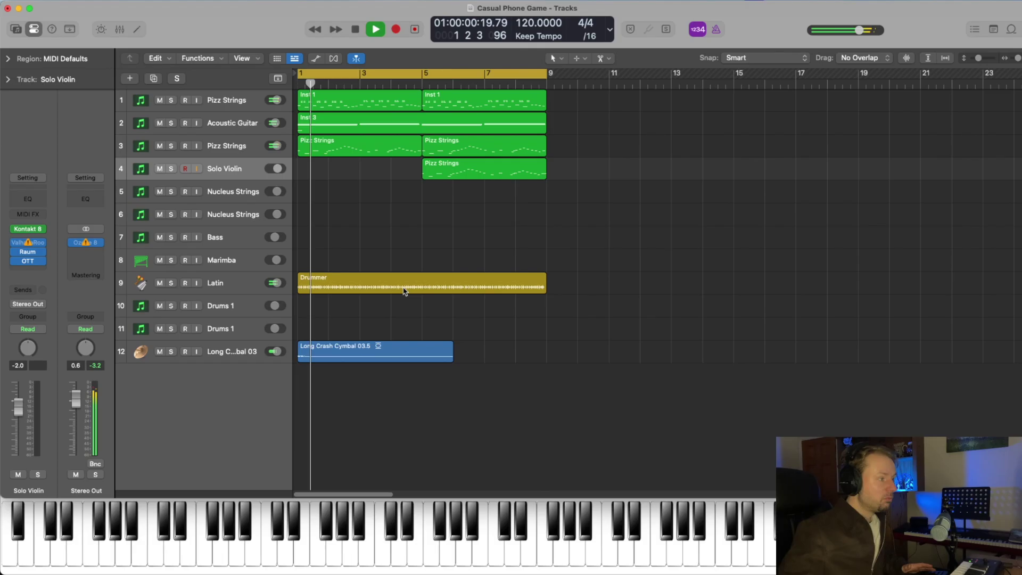
key("space")
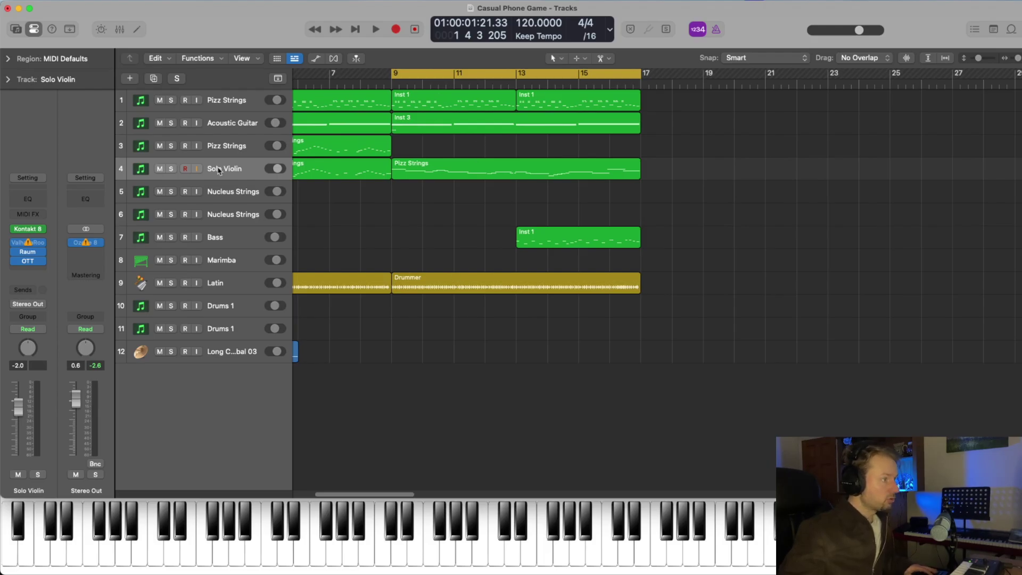
Play the Solo Violin region at bars 9 to 17 from just before bar 9 while following its notes in the Piano Roll.
left_click(218, 170)
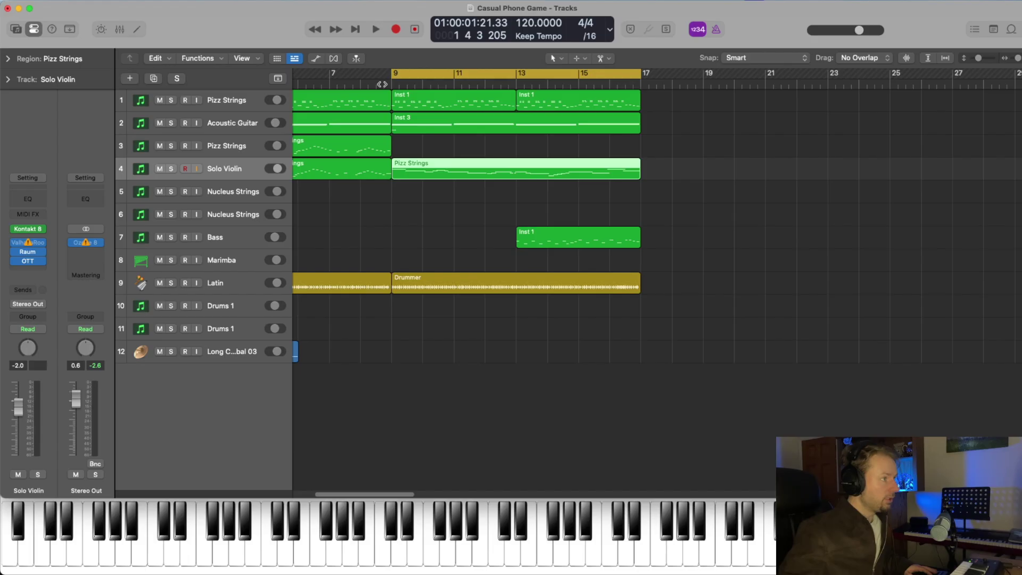
left_click(382, 84)
key("space")
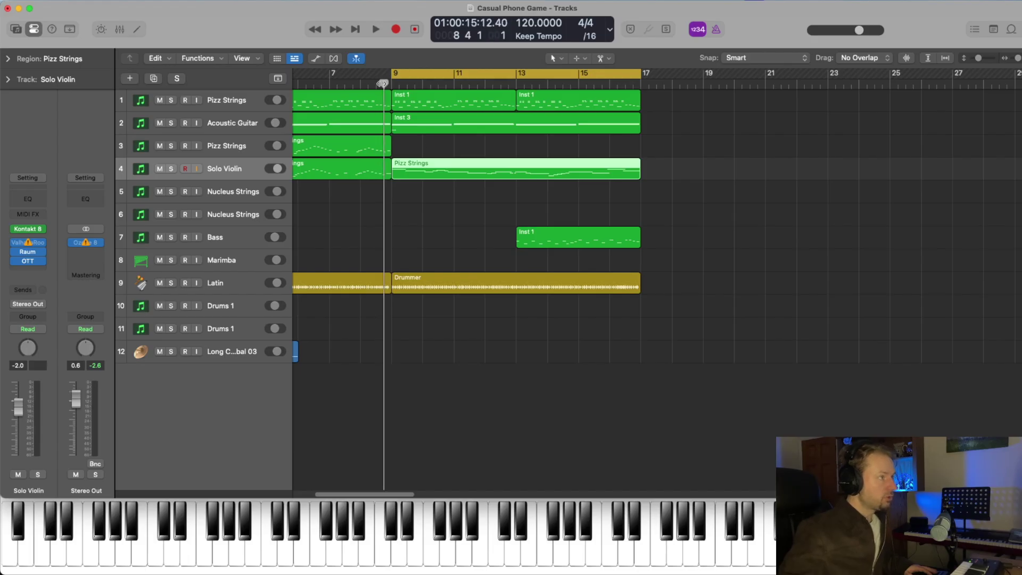
left_click(445, 191)
double_click(440, 171)
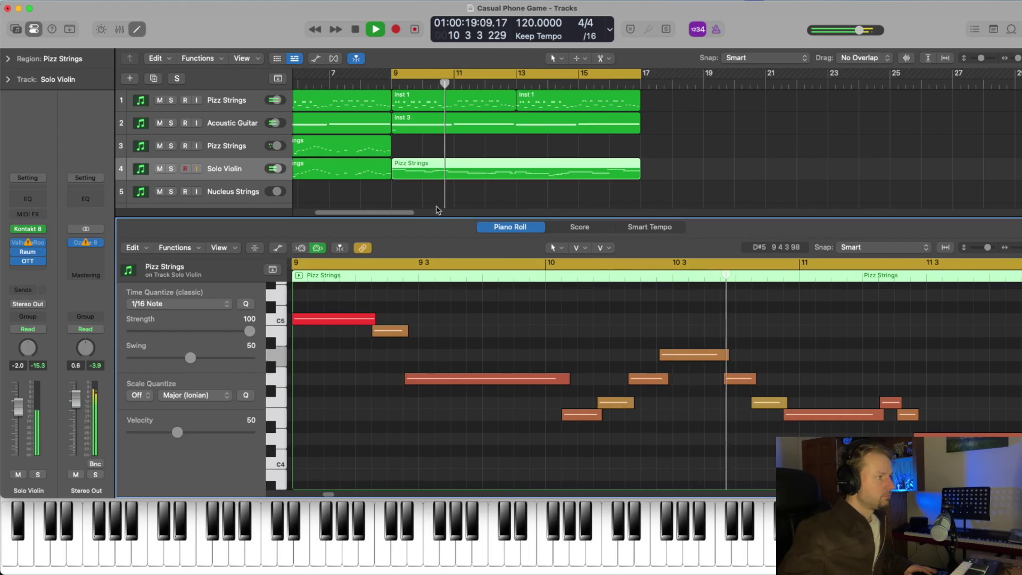
scroll(781, 319, "right", 2)
scroll(781, 319, "right", 10)
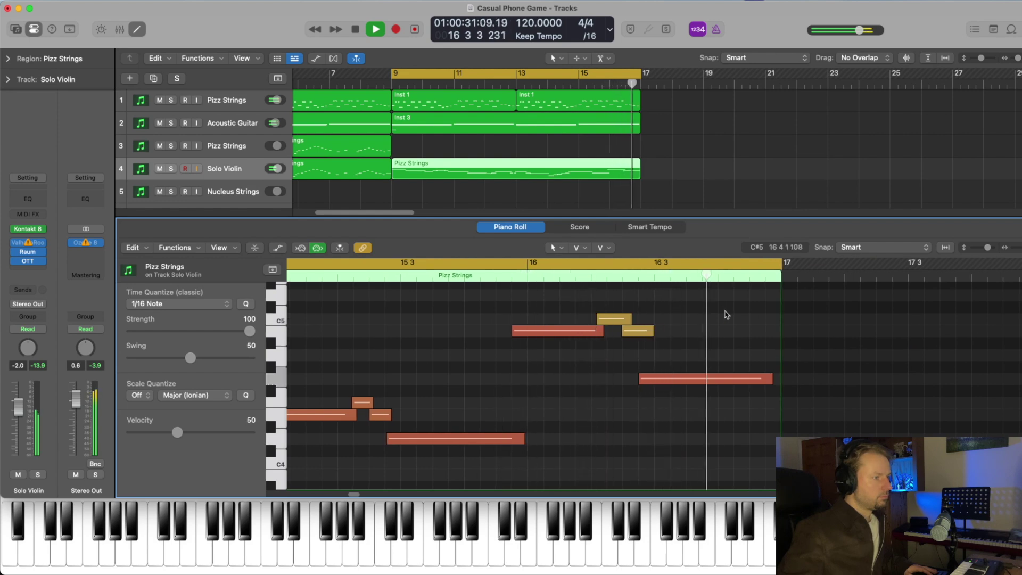
key("space")
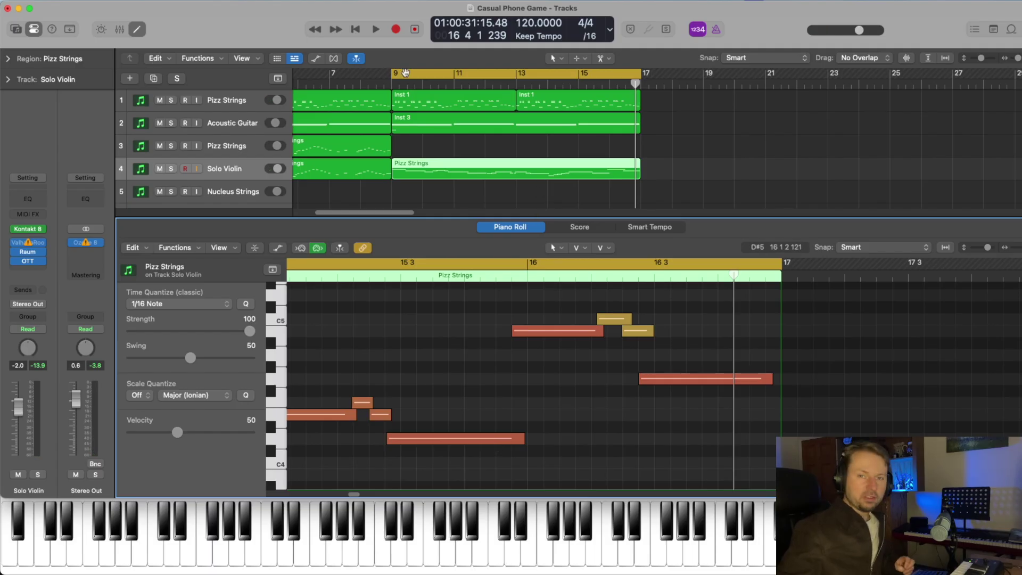
Join the two adjacent Solo Violin regions that meet at bar 9 into a single region.
left_click(384, 84)
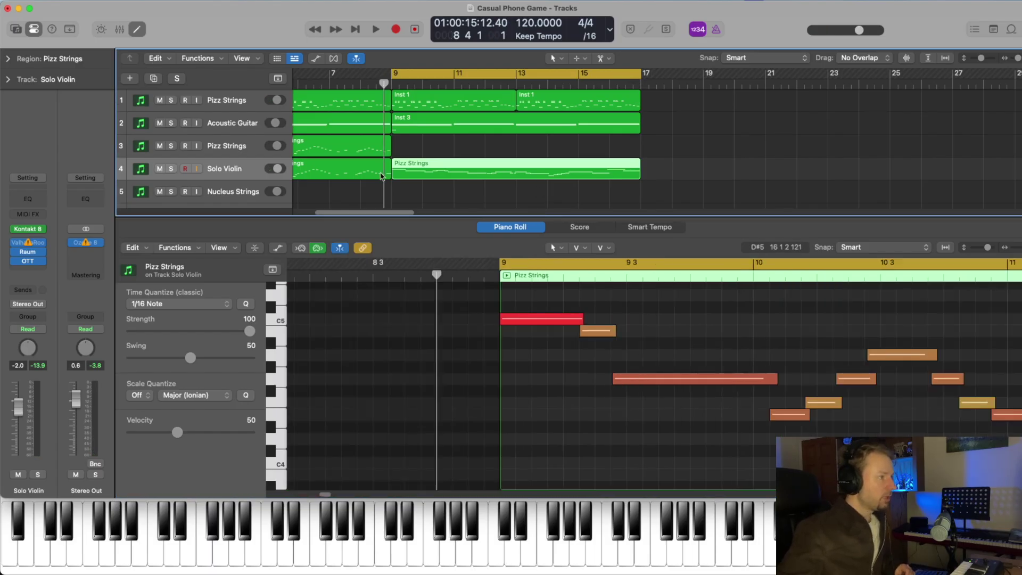
left_click_drag(398, 190, 387, 180)
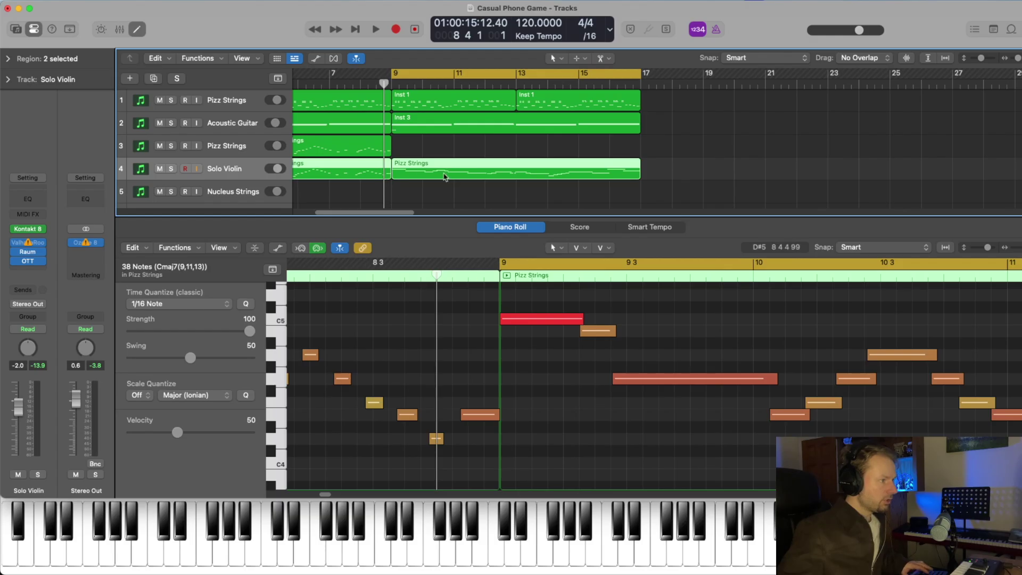
right_click(385, 171)
left_click(393, 171)
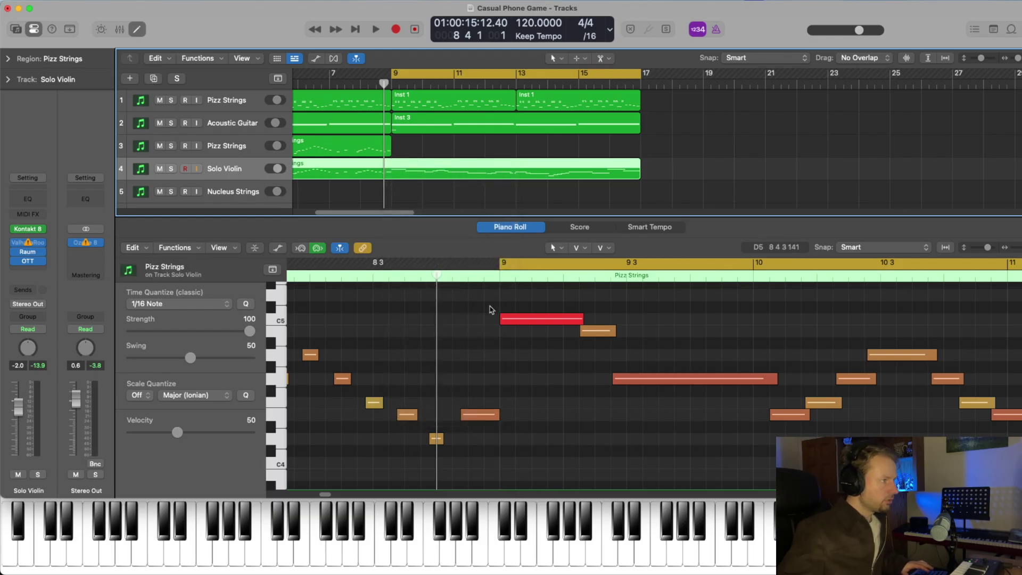
Play the joined Solo Violin region from just before bar 9 to check the transition into bar 9.
left_click(368, 274)
key("space")
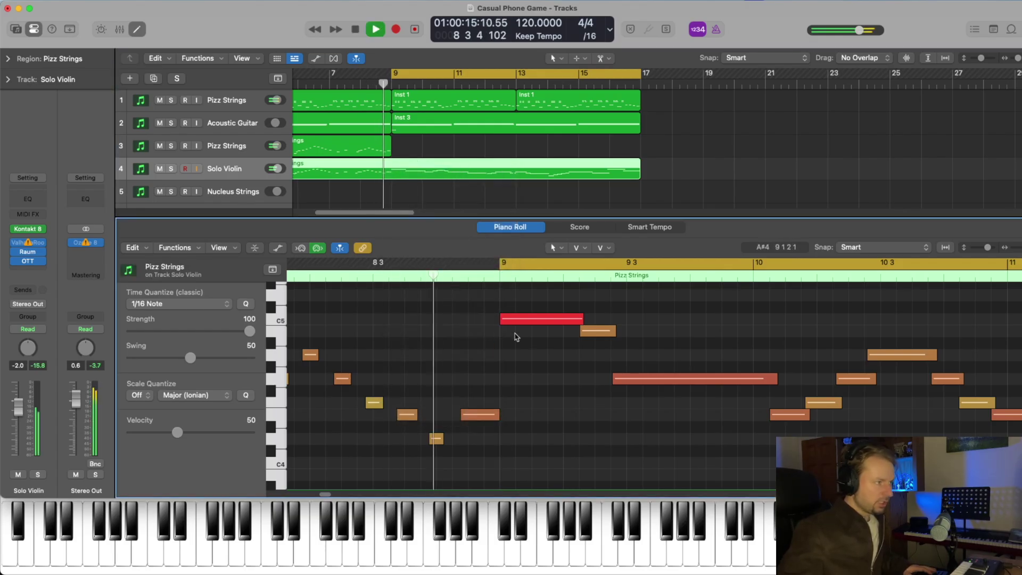
key("space")
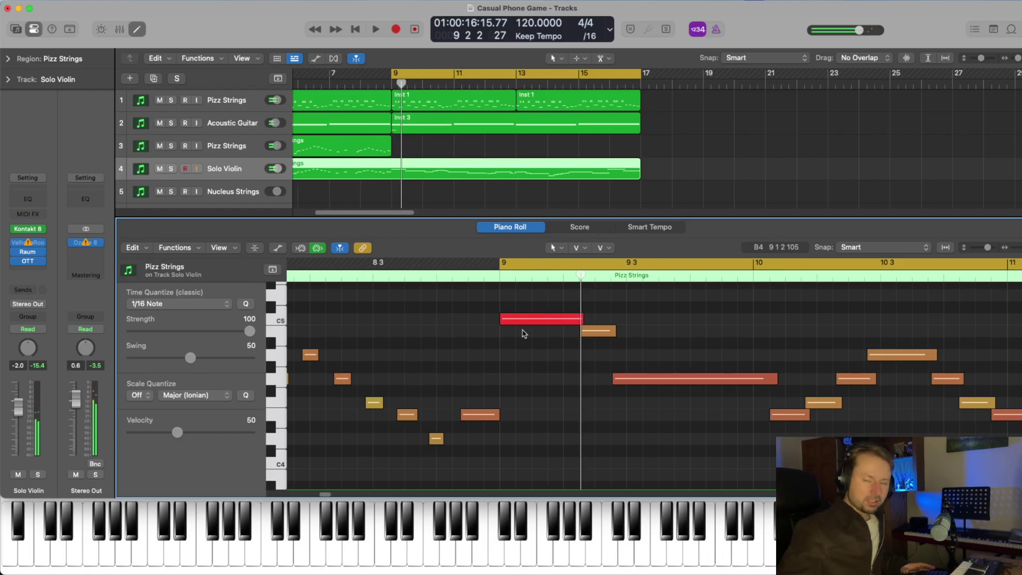
Extend the C5 violin note at bar 9 so it starts earlier, at about 8 4 4, and play the transition.
left_click_drag(502, 319, 484, 320)
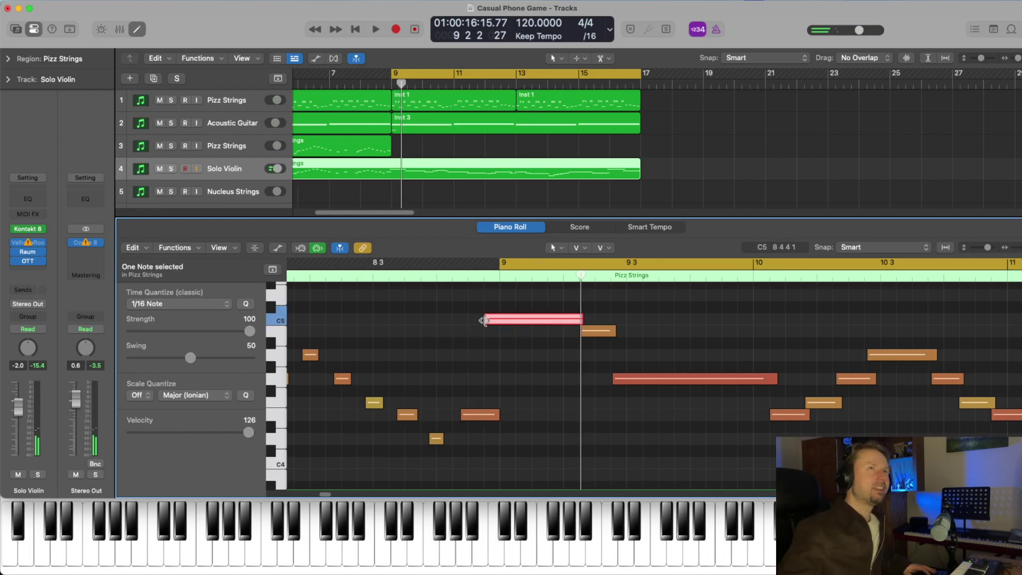
double_click(360, 277)
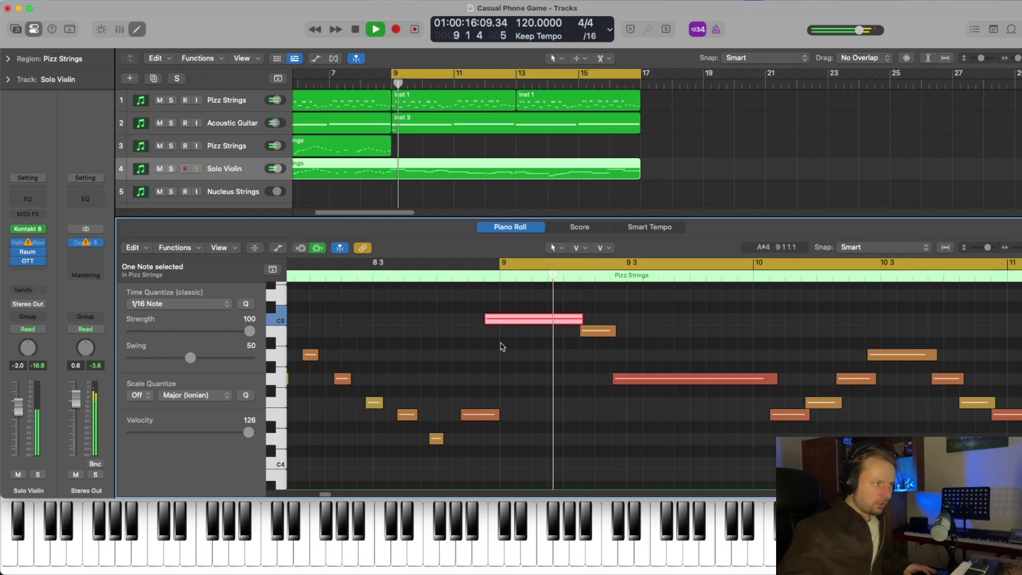
key("space")
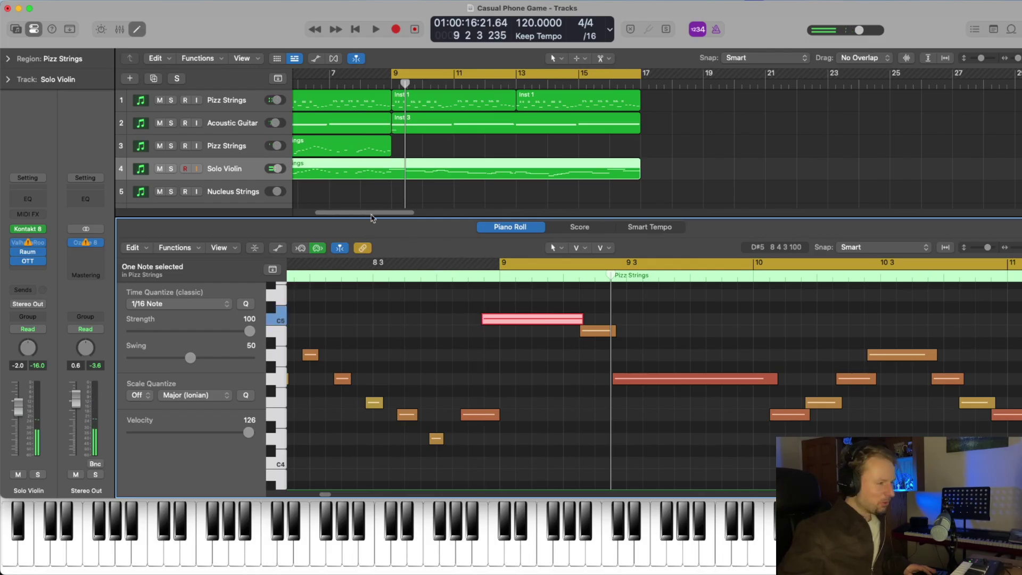
double_click(383, 80)
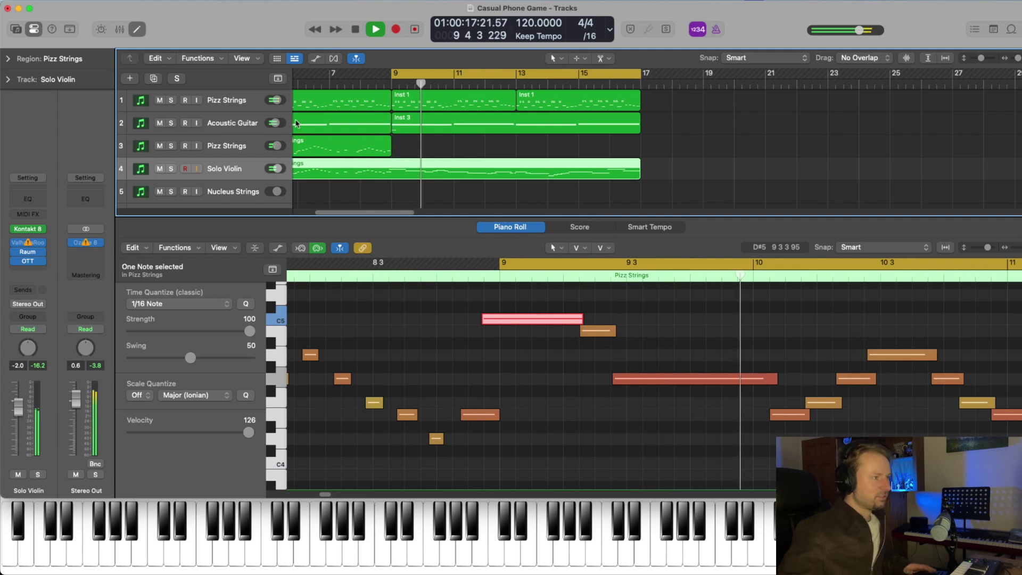
key("space")
Close the Piano Roll and play the Bass region from bar 13, first soloed and with all tracks audible.
key("e")
left_click(469, 229)
scroll(470, 228, "right", 5)
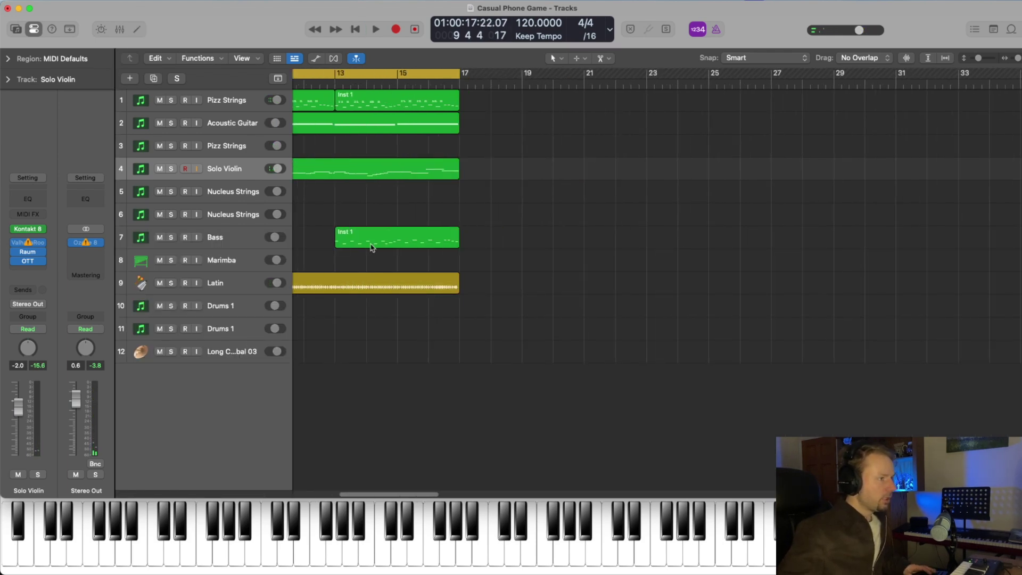
scroll(371, 247, "left", 5)
left_click(503, 87)
left_click(239, 238)
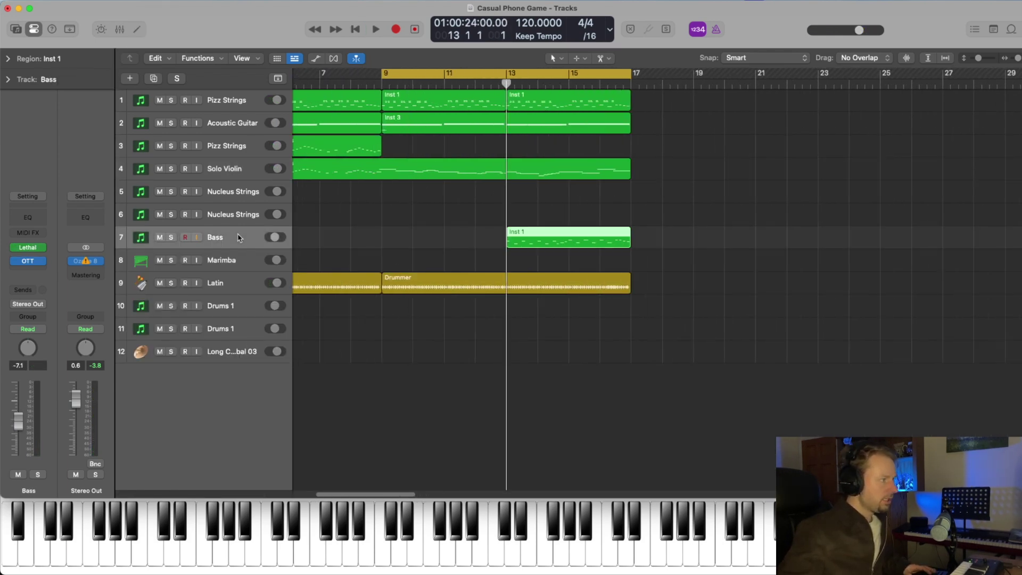
left_click(171, 237)
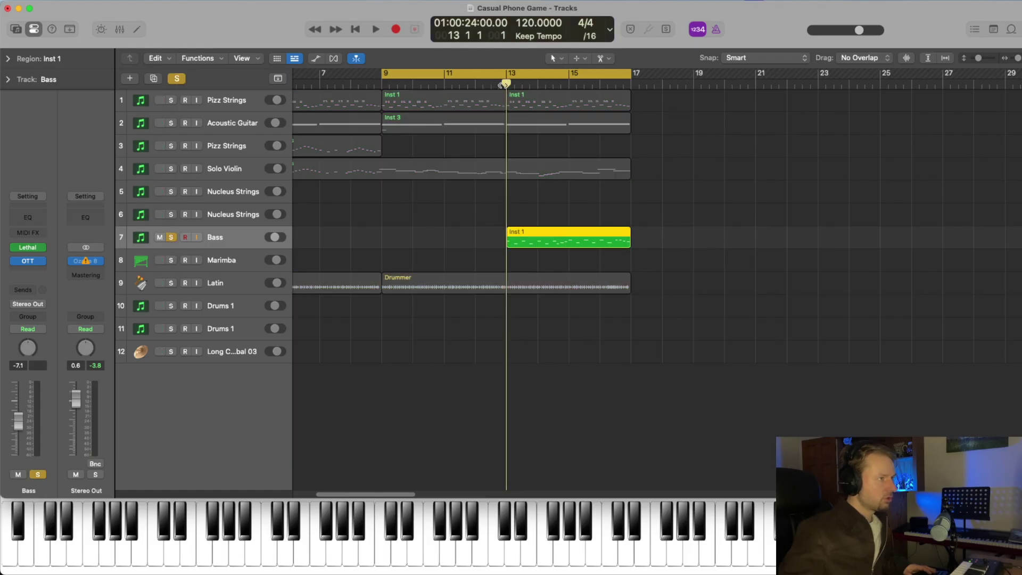
key("space")
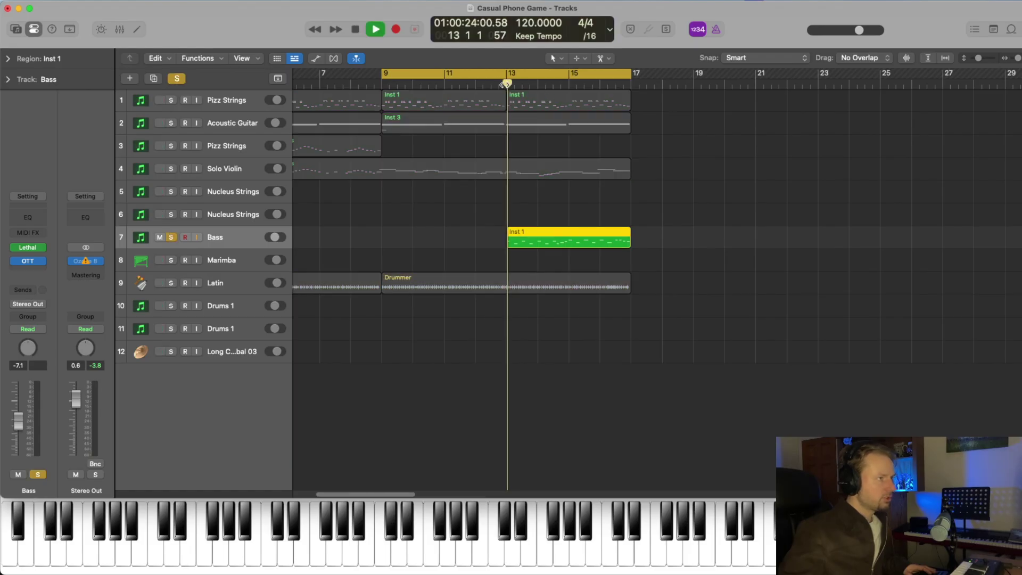
left_click(171, 237)
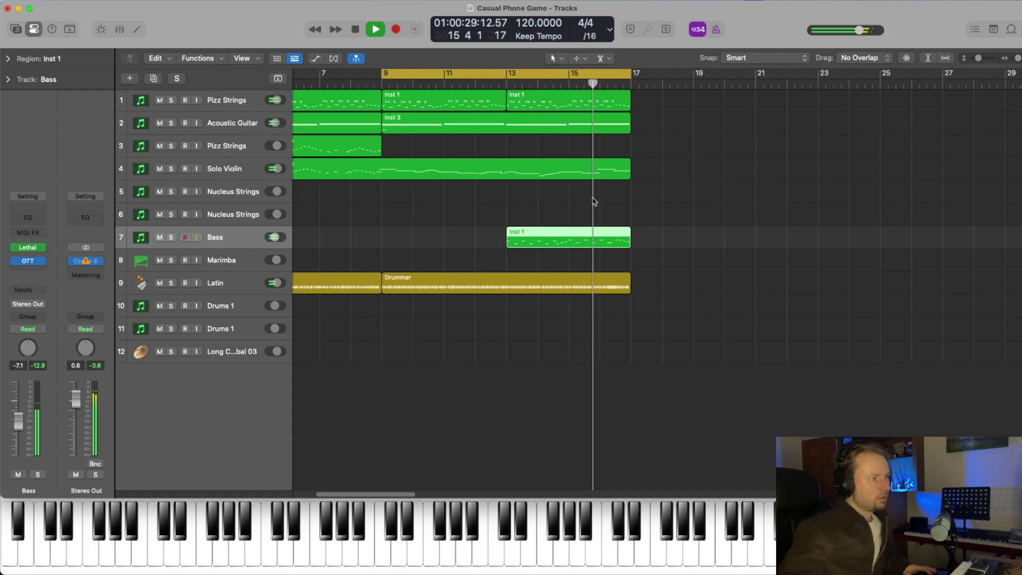
Play the full arrangement from just before bar 17 through the section at bars 17 to 25.
key("space")
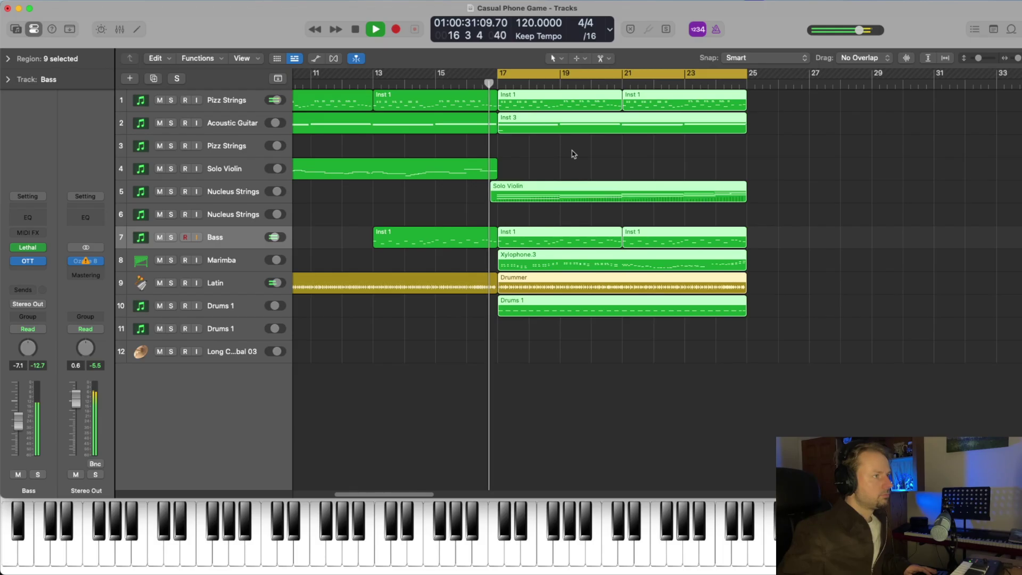
scroll(549, 155, "right", 5)
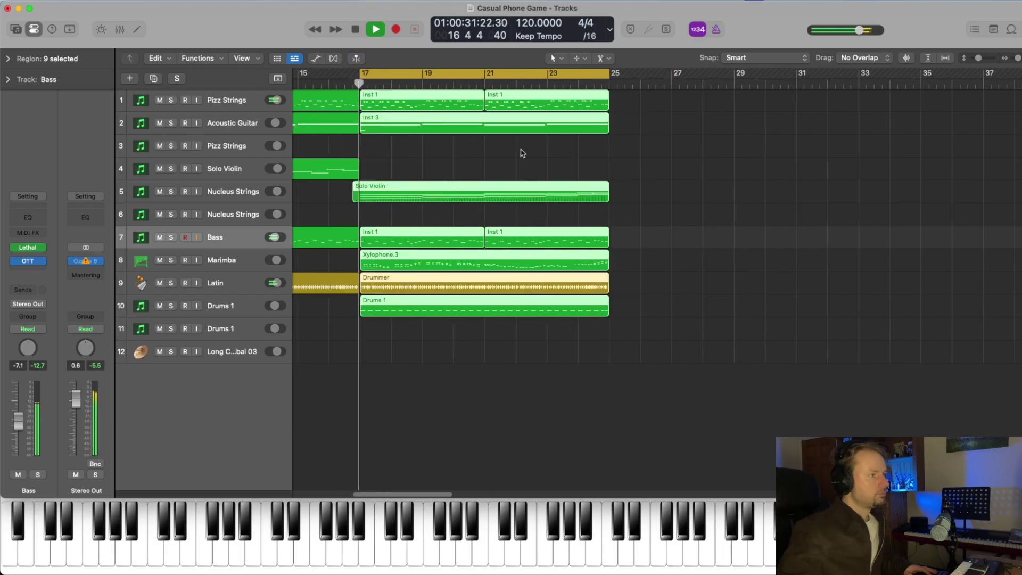
left_click(452, 144)
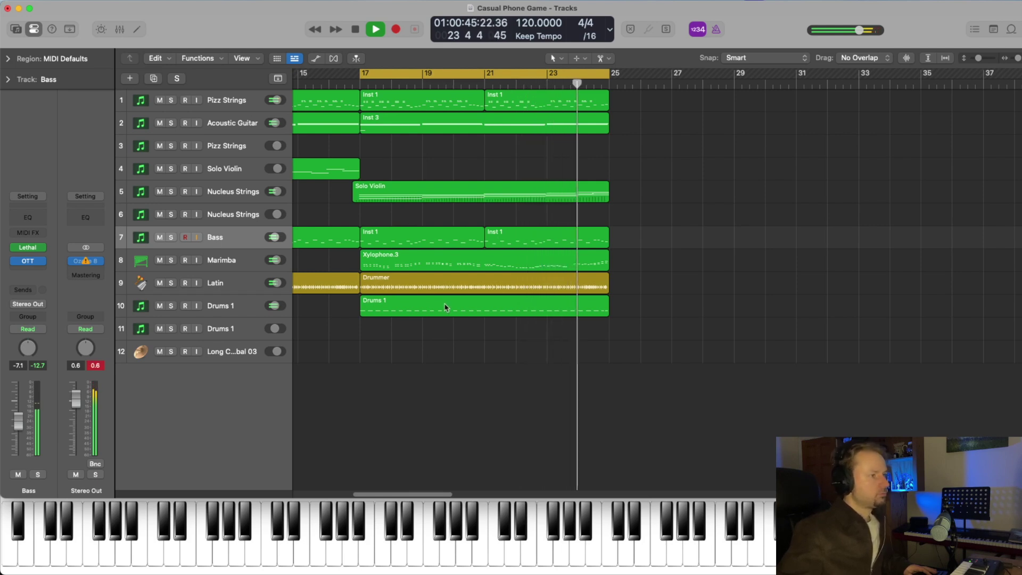
key("space")
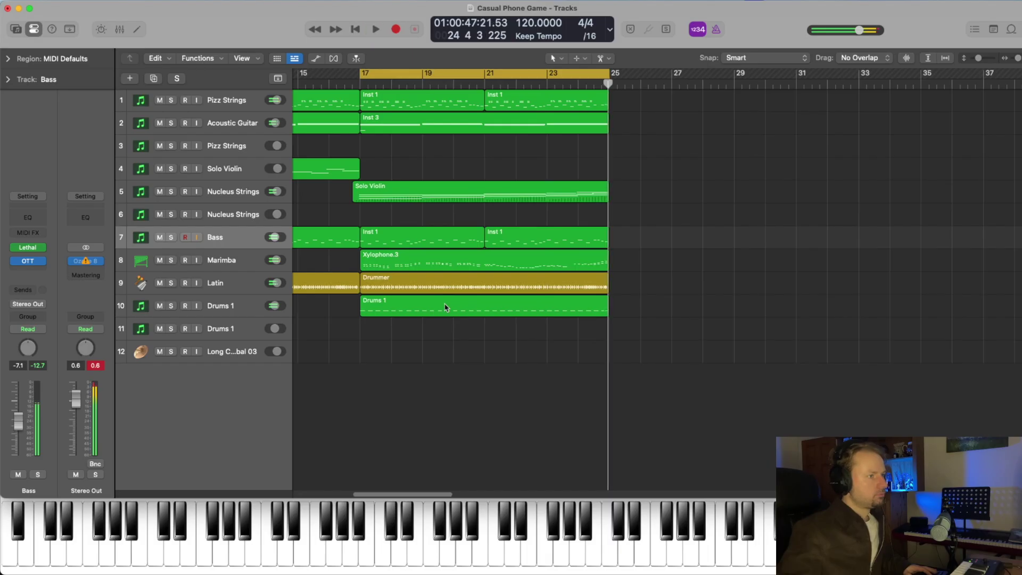
Solo the Drums 1 track (track 10), play its region from bar 17, and remove the solo.
left_click(245, 314)
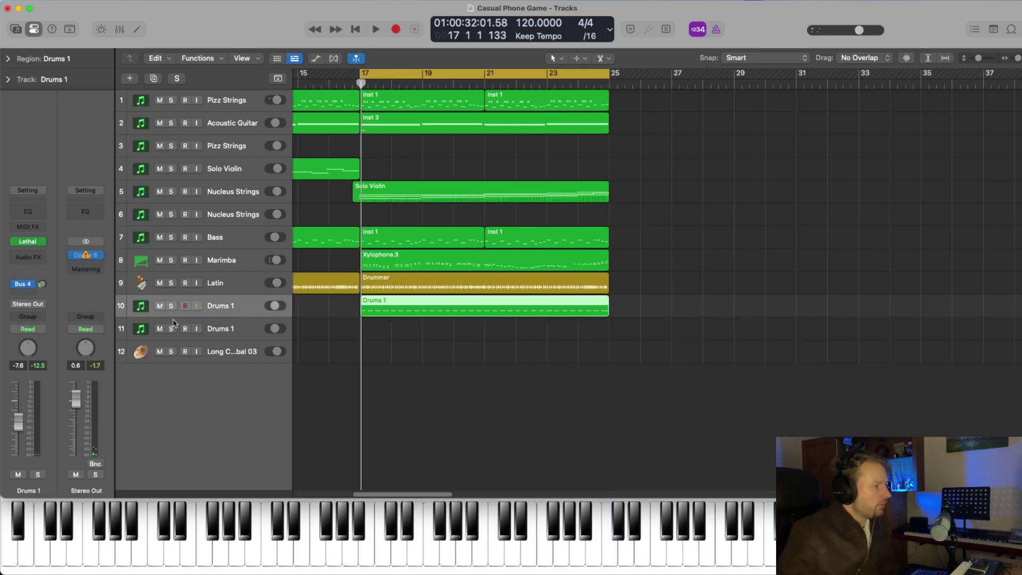
left_click(171, 306)
key("space")
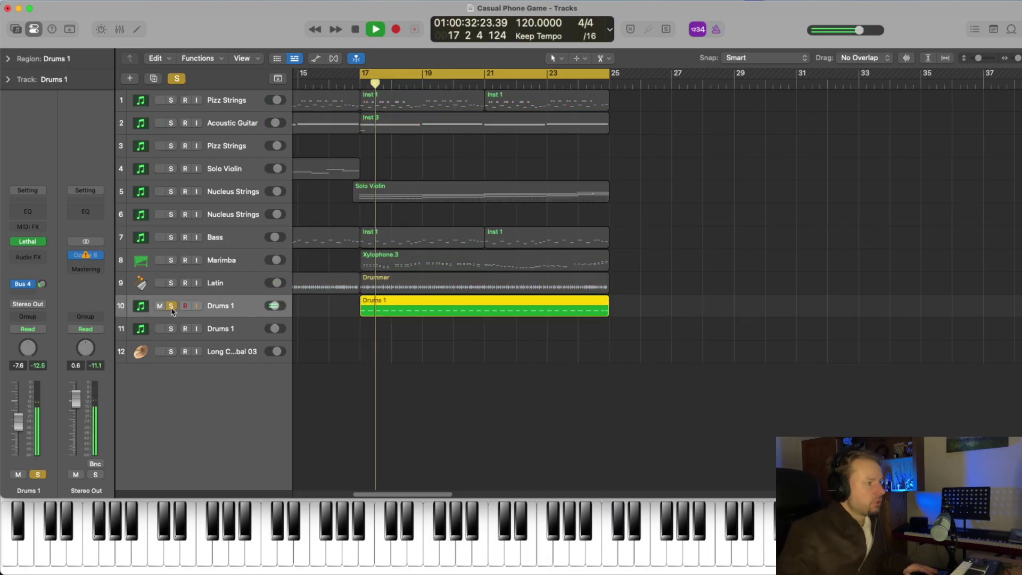
key("space")
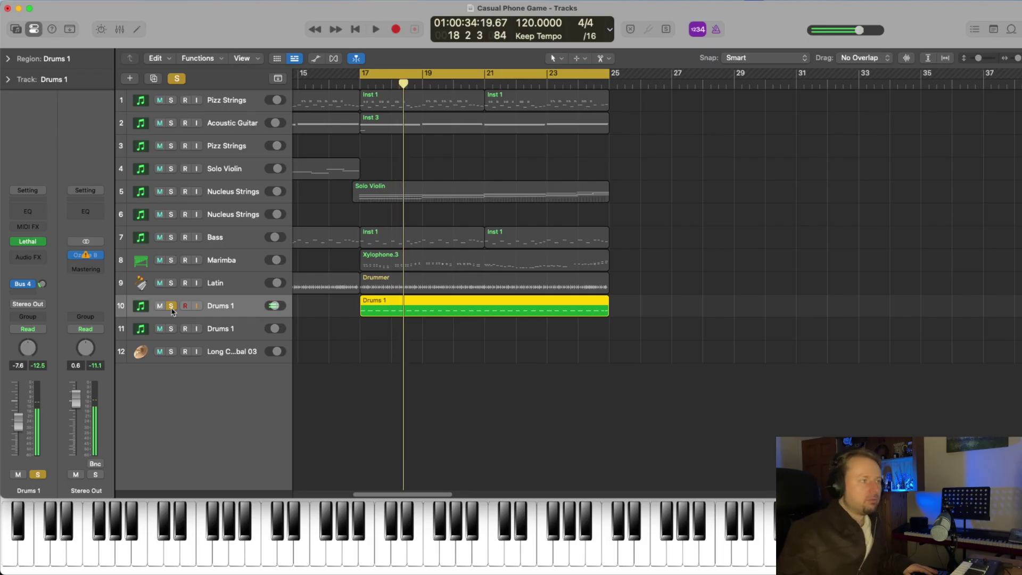
left_click(171, 306)
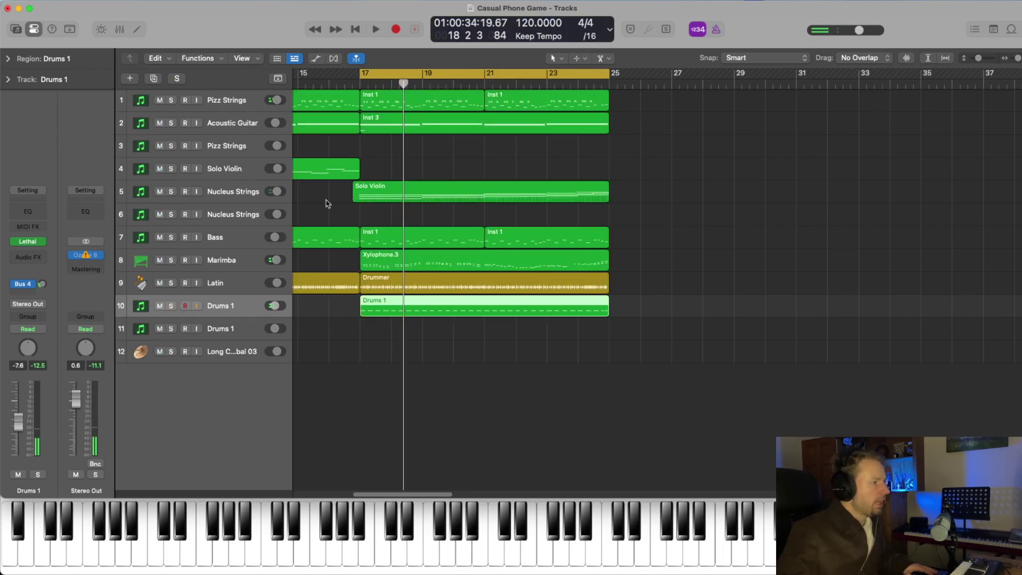
Play the Nucleus Strings region on track 5 from just before bar 17, soloed at first and with all tracks up to bar 25.
left_click(171, 192)
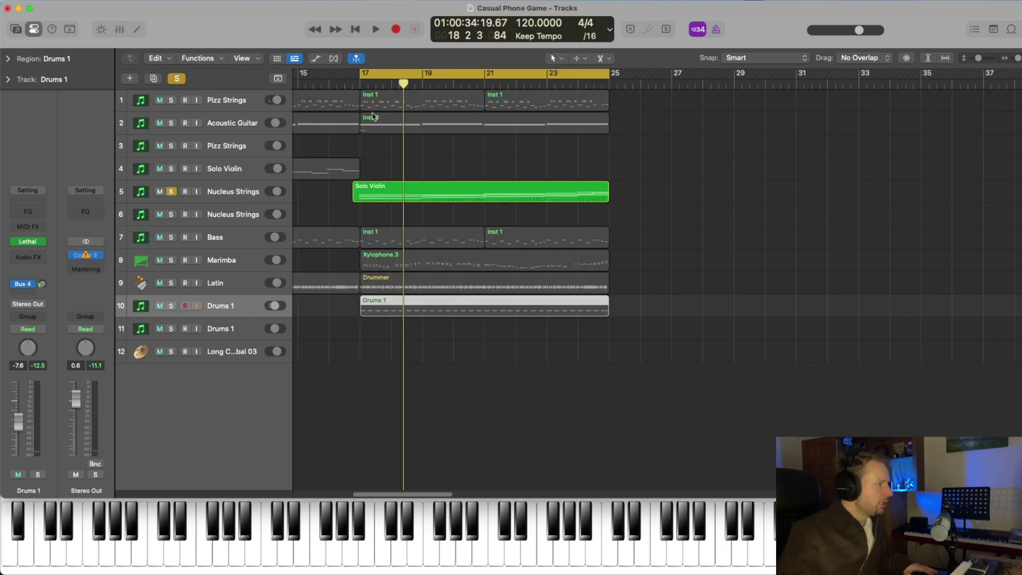
key("space")
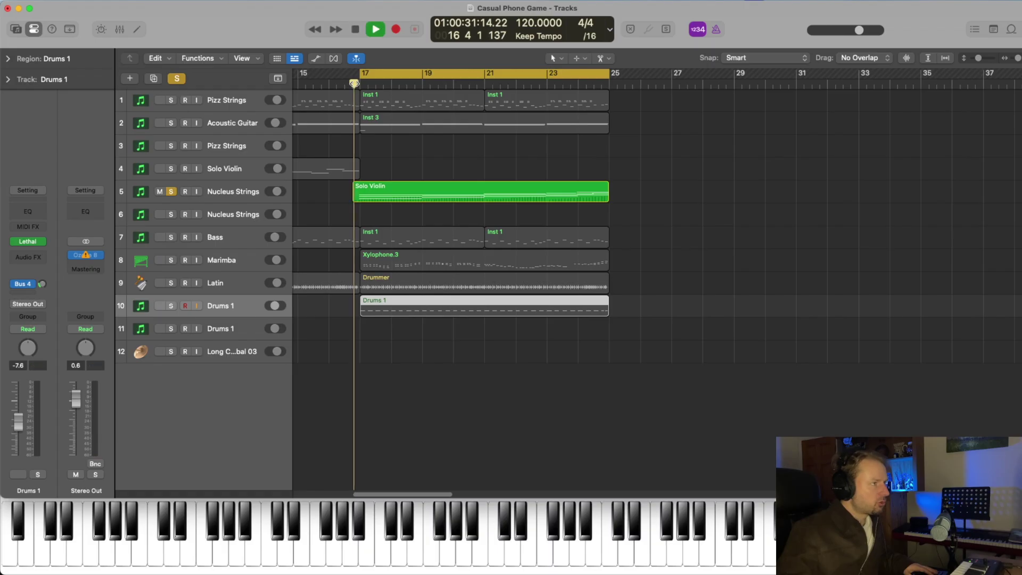
left_click(171, 192)
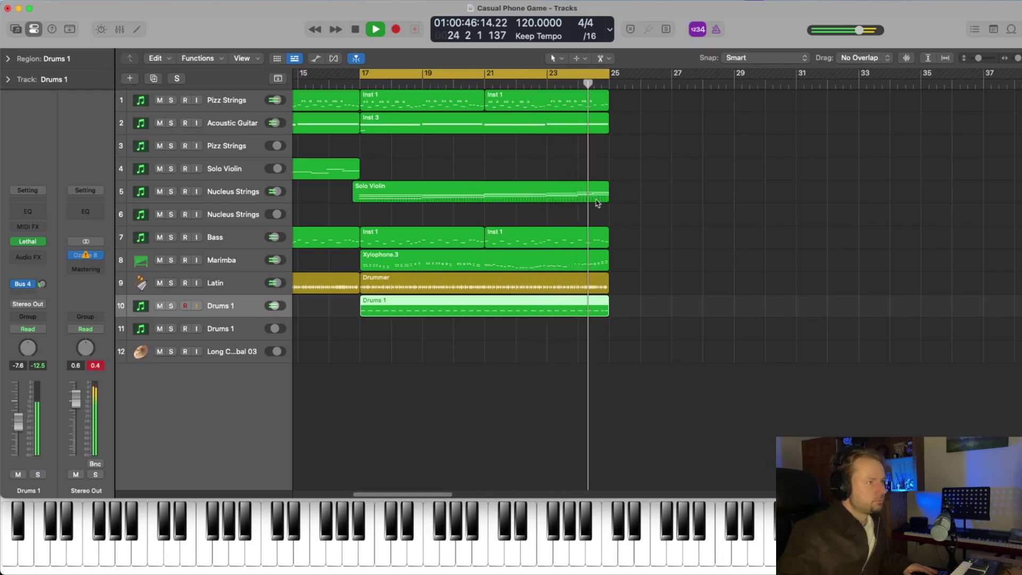
key("space")
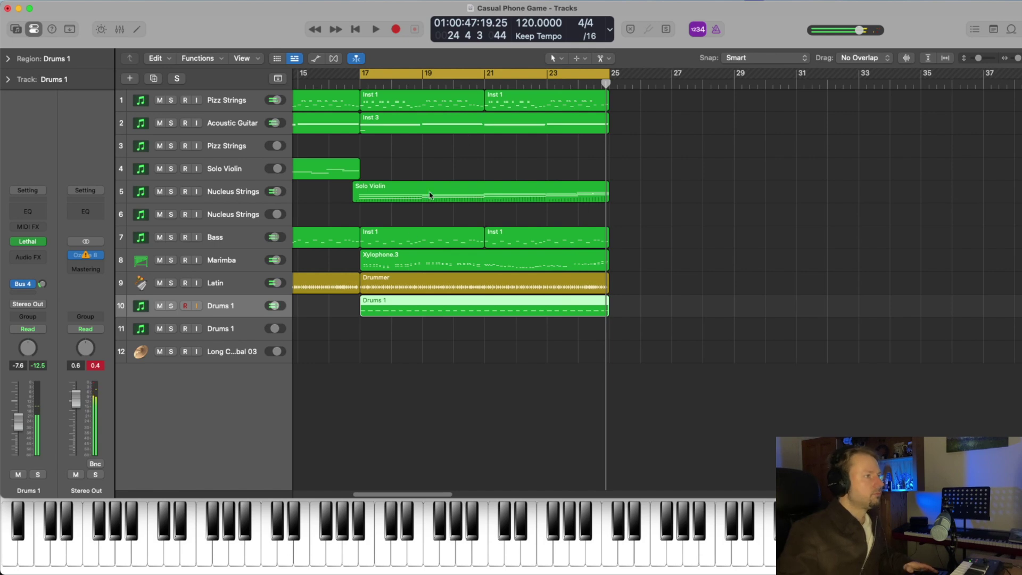
Solo the Marimba track and open its Xylophone.3 region at bar 17 in the Piano Roll.
key("space")
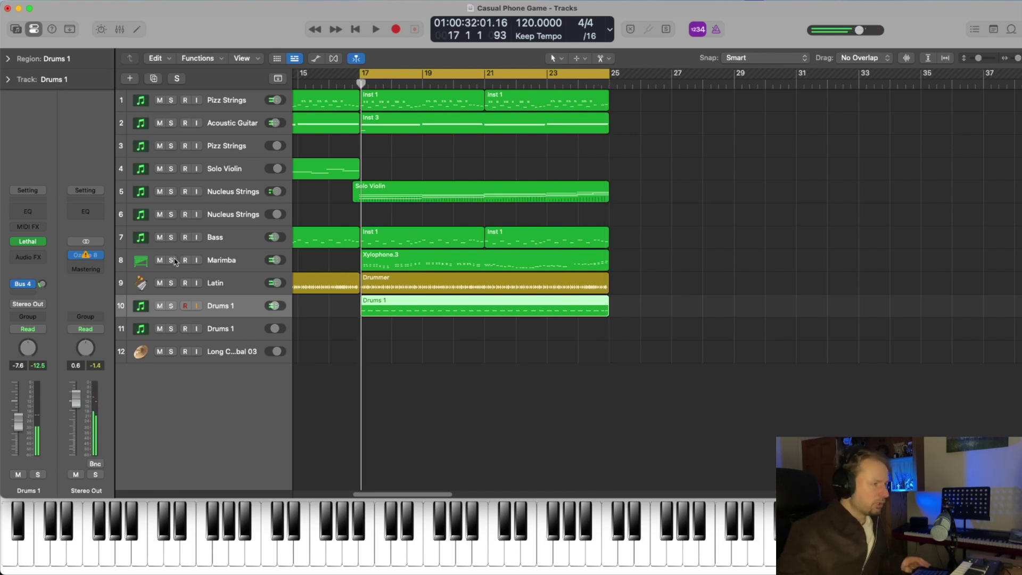
left_click(171, 261)
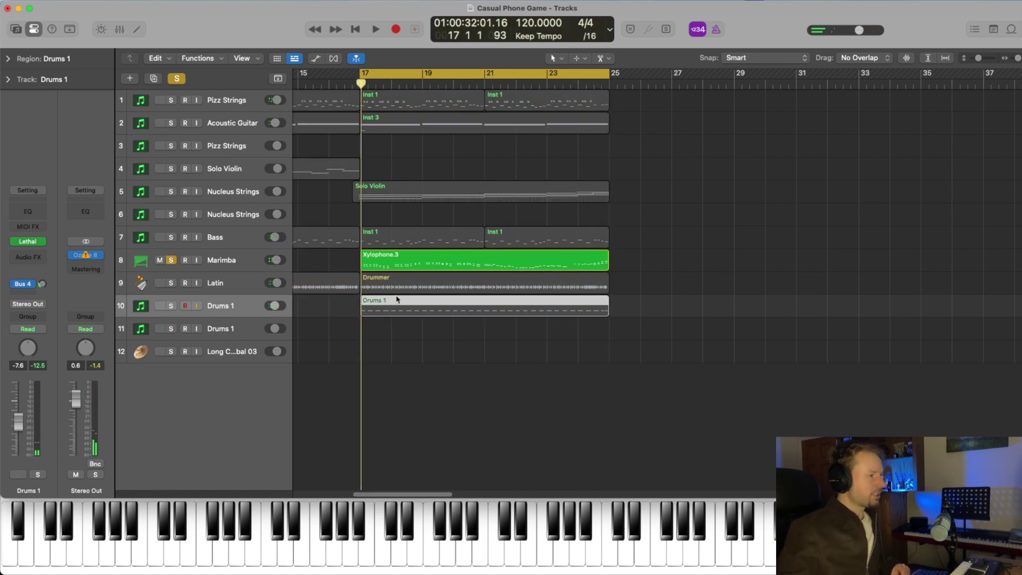
left_click(341, 266)
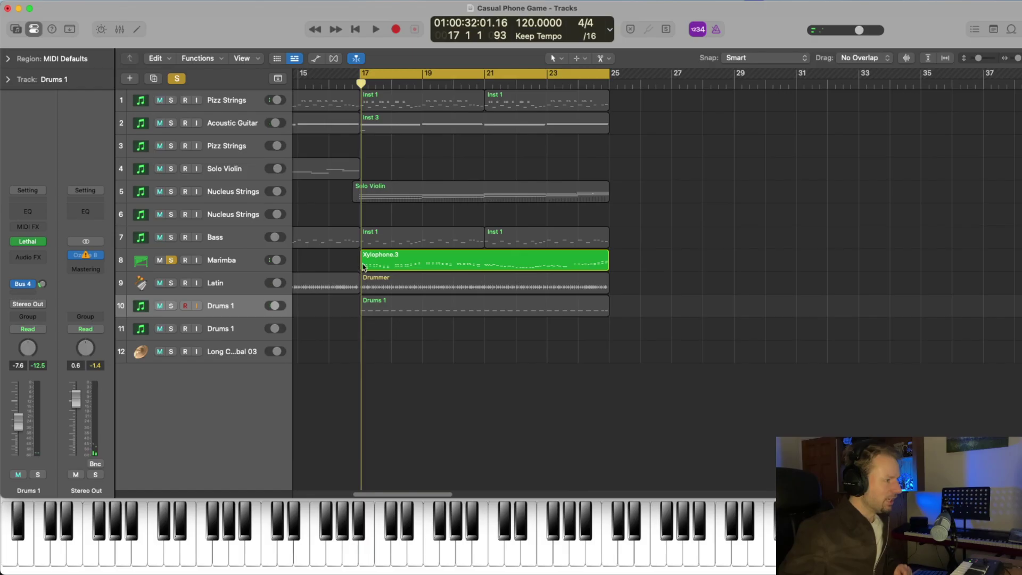
double_click(217, 260)
double_click(378, 256)
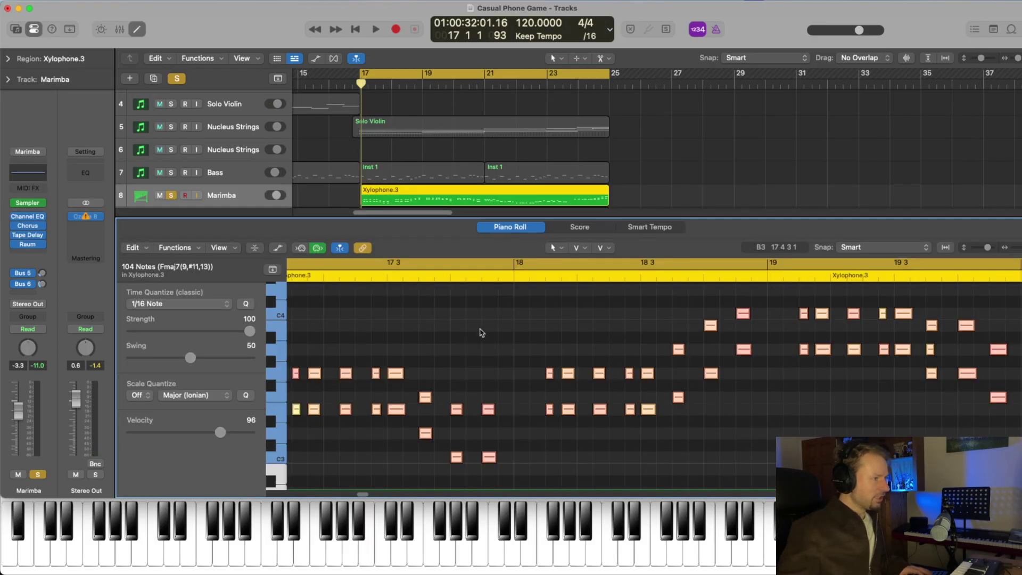
Play the soloed Marimba part from bar 17 to the end of its region while following its notes in the Piano Roll.
scroll(418, 369, "left", 5)
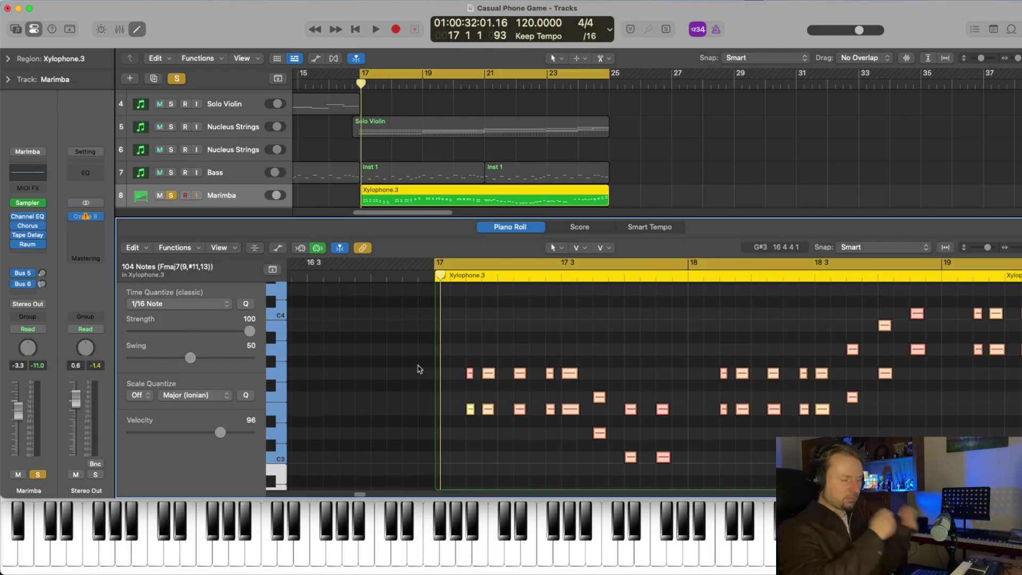
key("space")
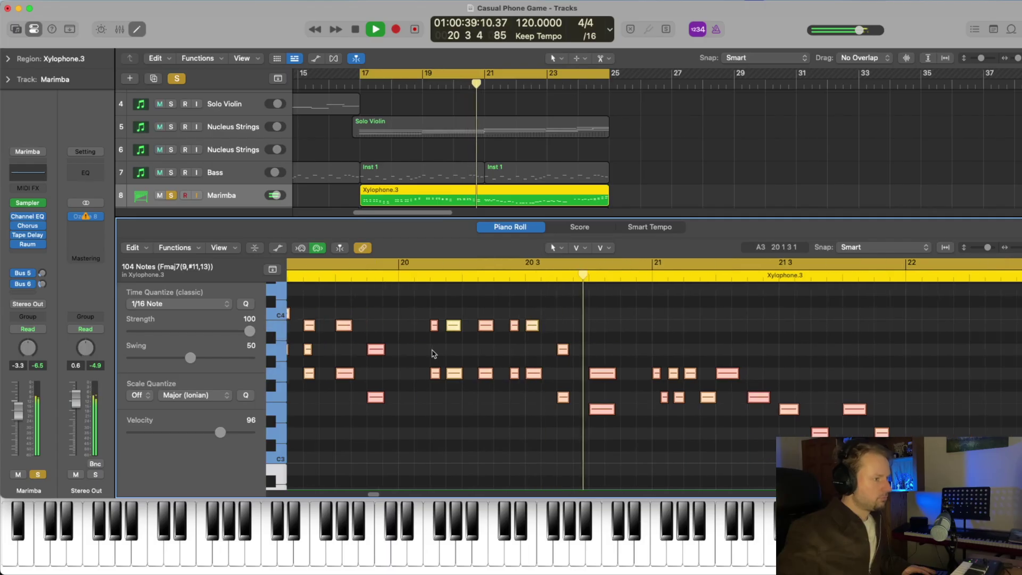
key("space")
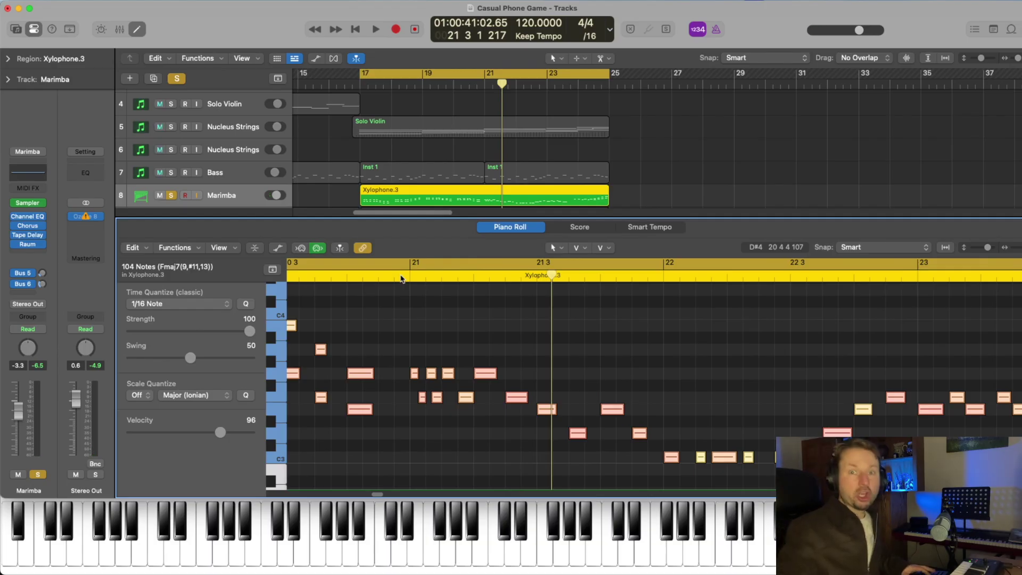
left_click(401, 278)
key("space")
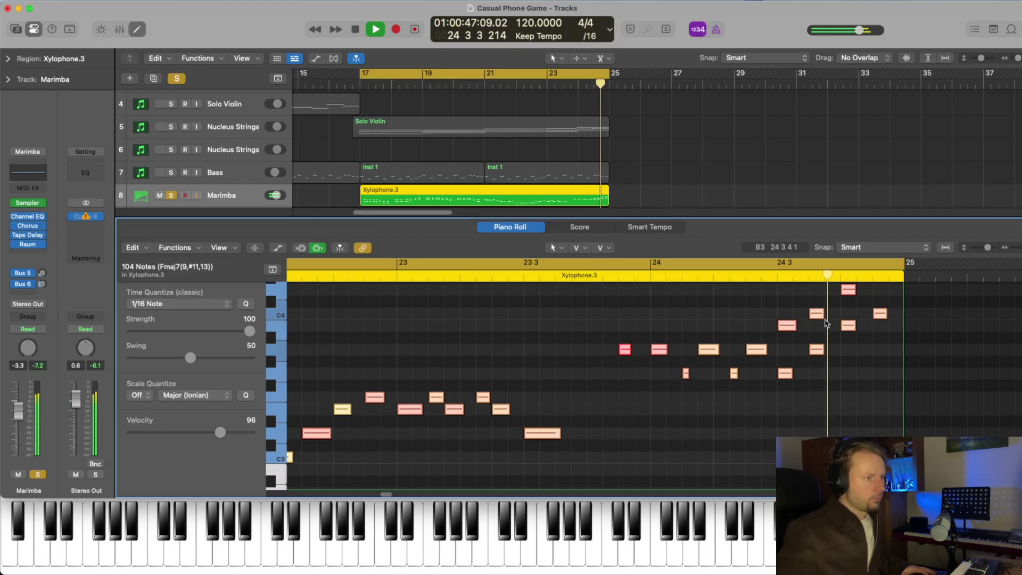
key("space")
Solo the Latin track and both Drums 1 tracks and play the percussion from bar 25.
scroll(852, 360, "up", 2)
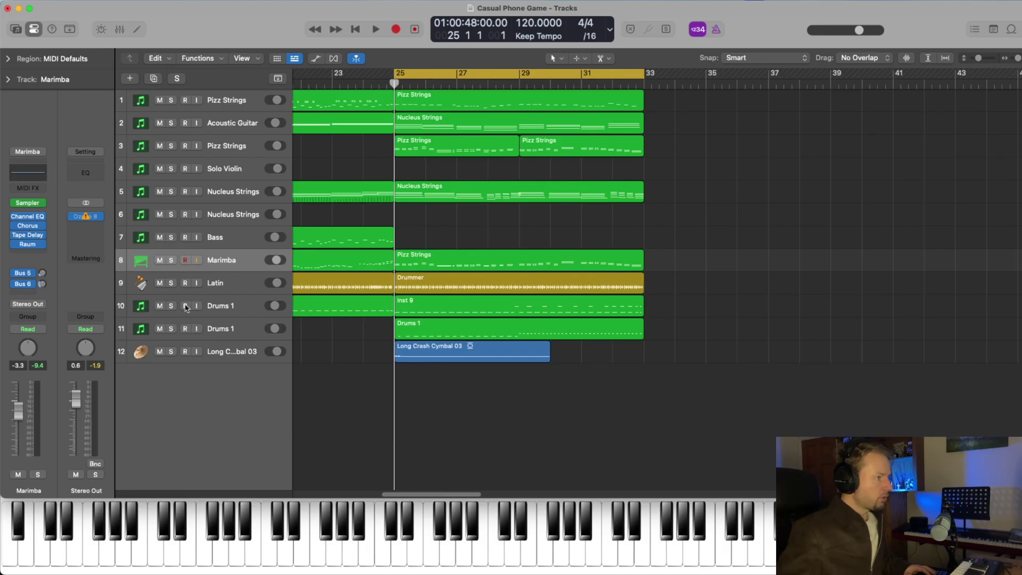
left_click(172, 283)
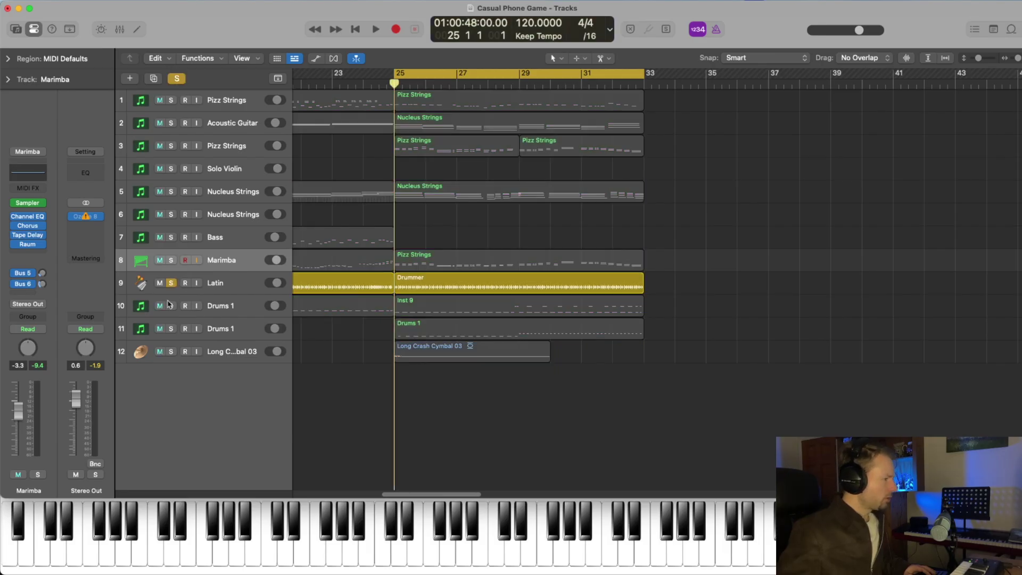
left_click(171, 306)
left_click(171, 328)
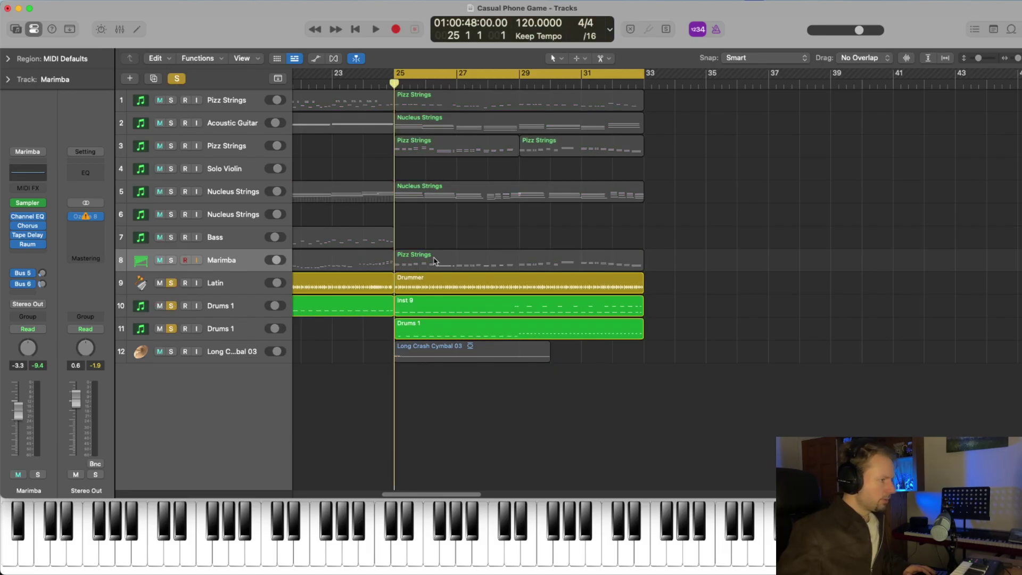
key("space")
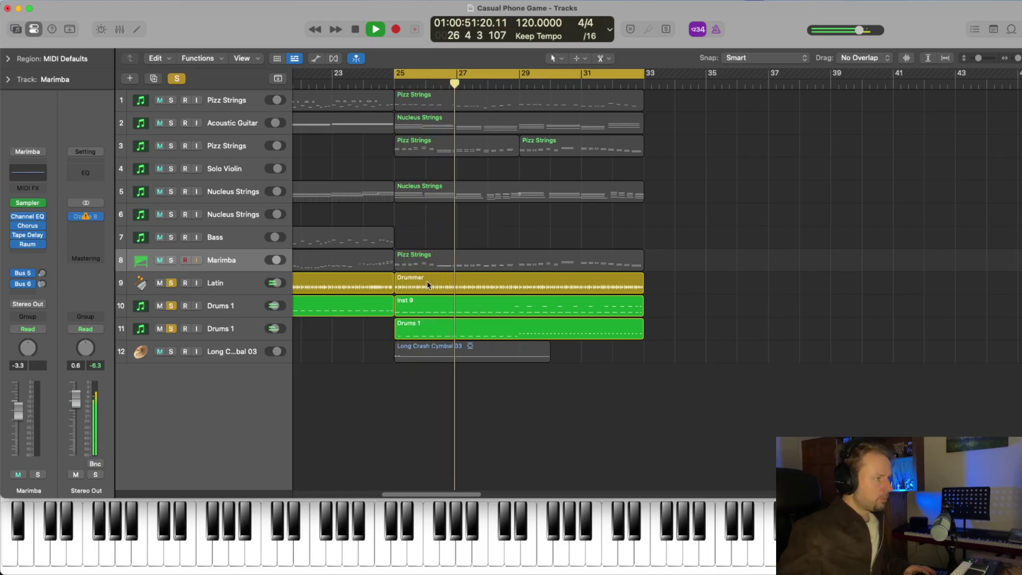
Let the soloed percussion tracks play on to about bar 31 and stop playback.
scroll(615, 316, "right", 2)
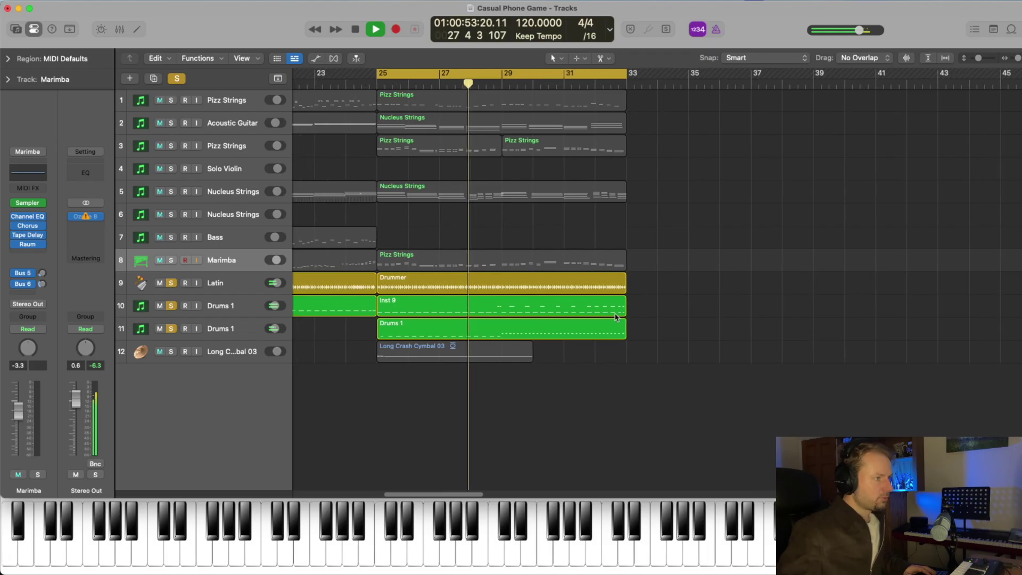
scroll(615, 318, "right", 2)
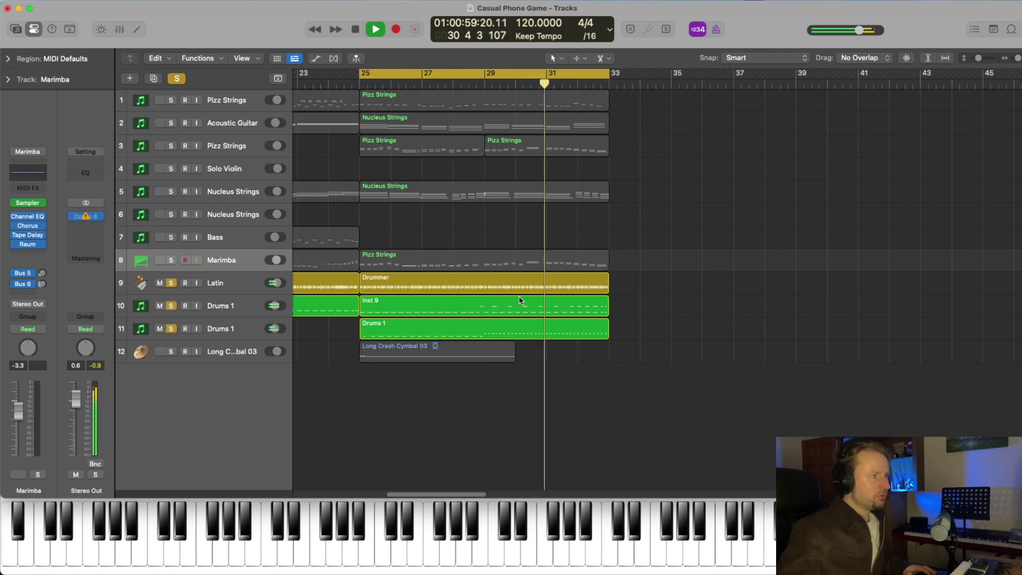
key("space")
Solo only the Nucleus Strings track 5 and Acoustic Guitar, play them from bar 25, and show the guitar track's region in the Piano Roll.
left_click(171, 192, "alt")
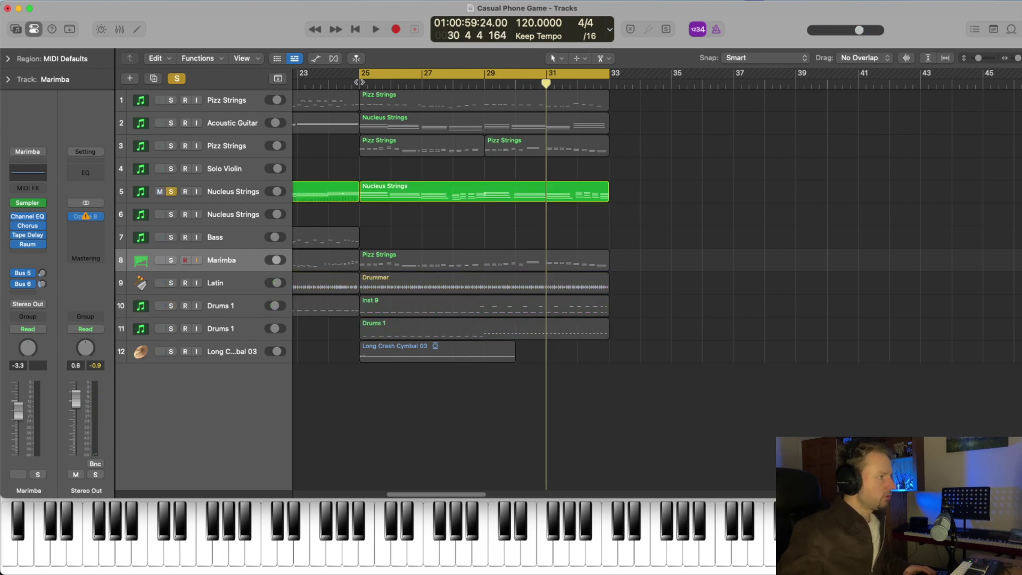
left_click(171, 124)
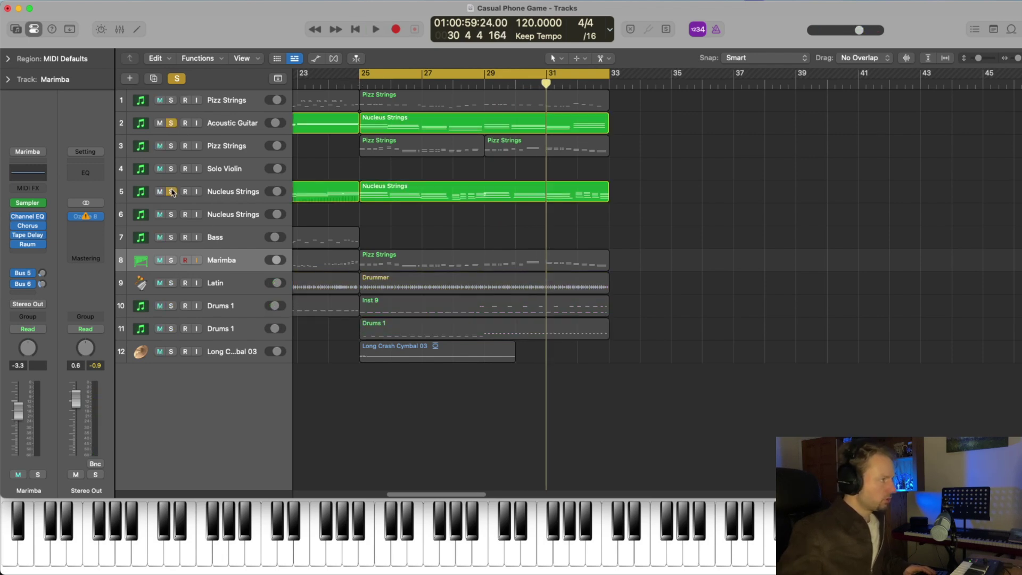
left_click(347, 83)
key("space")
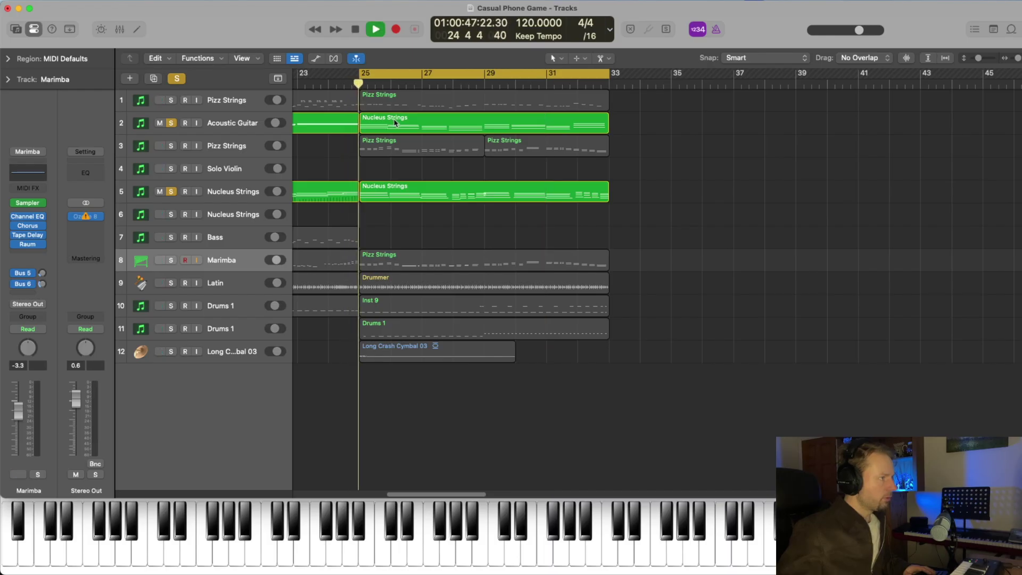
double_click(440, 126)
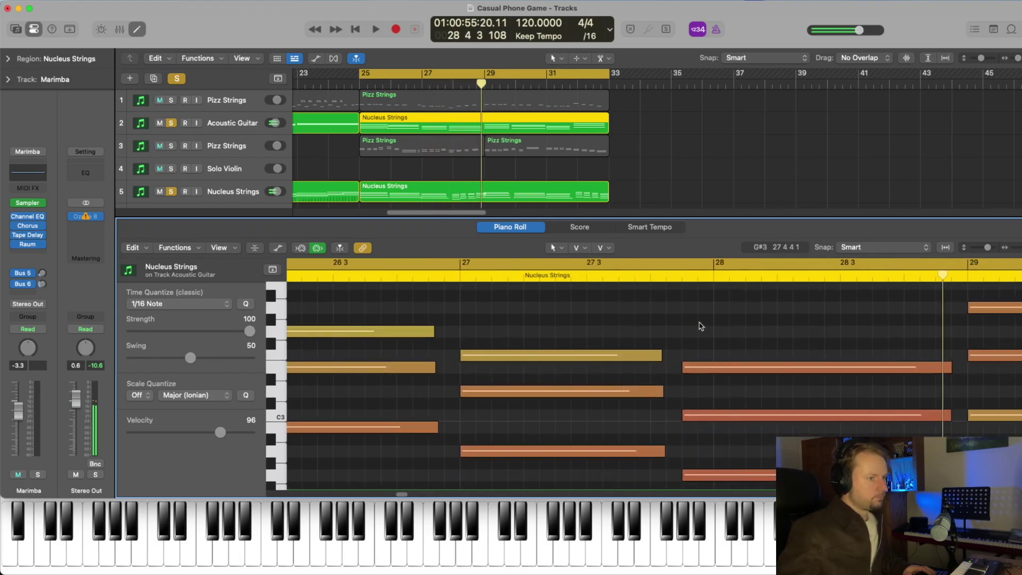
key("space")
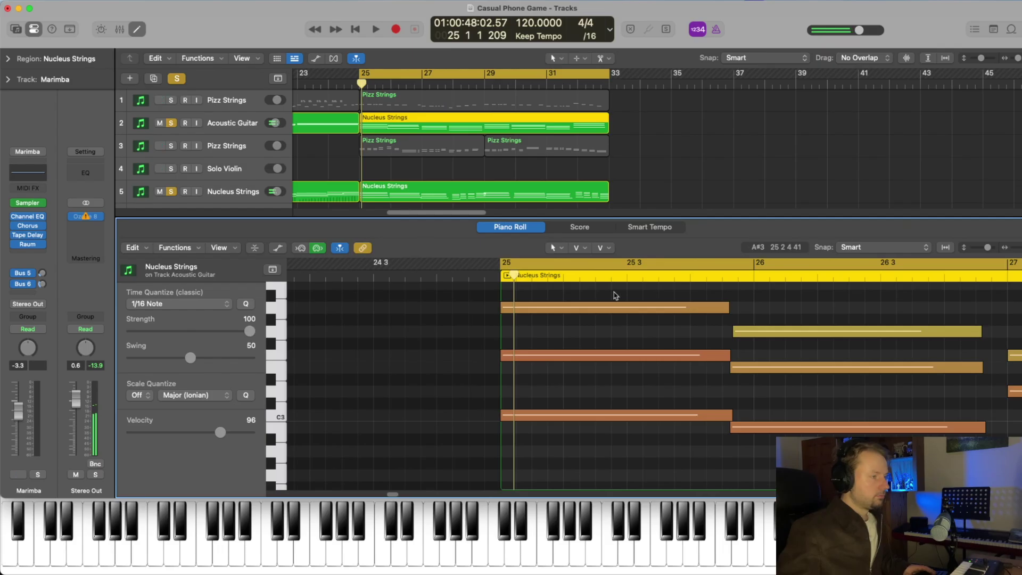
Examine the Acoustic Guitar track's chords from bar 25 to bar 33 in the Piano Roll and play the closing bars.
scroll(634, 297, "right", 3)
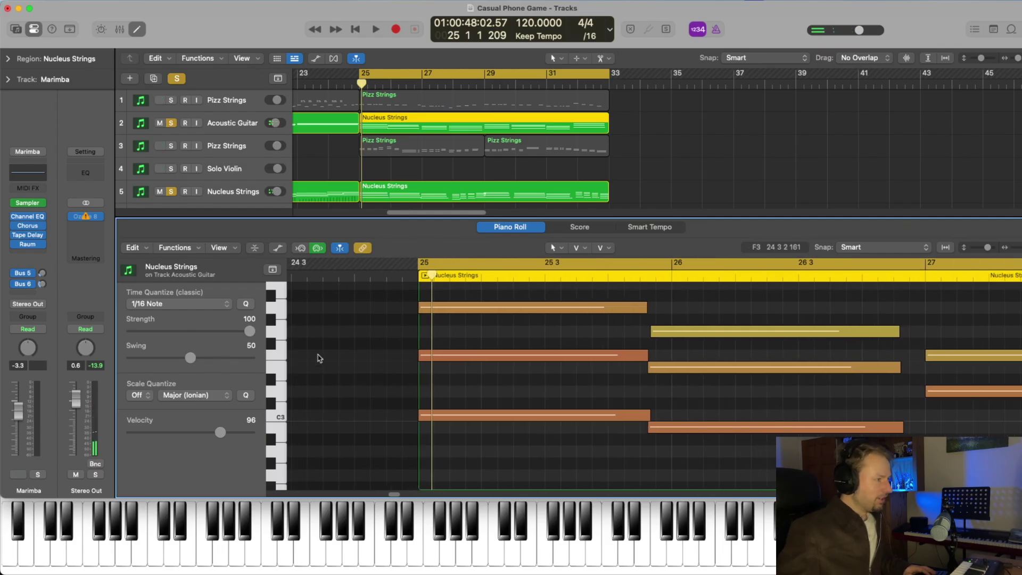
scroll(724, 358, "right", 5)
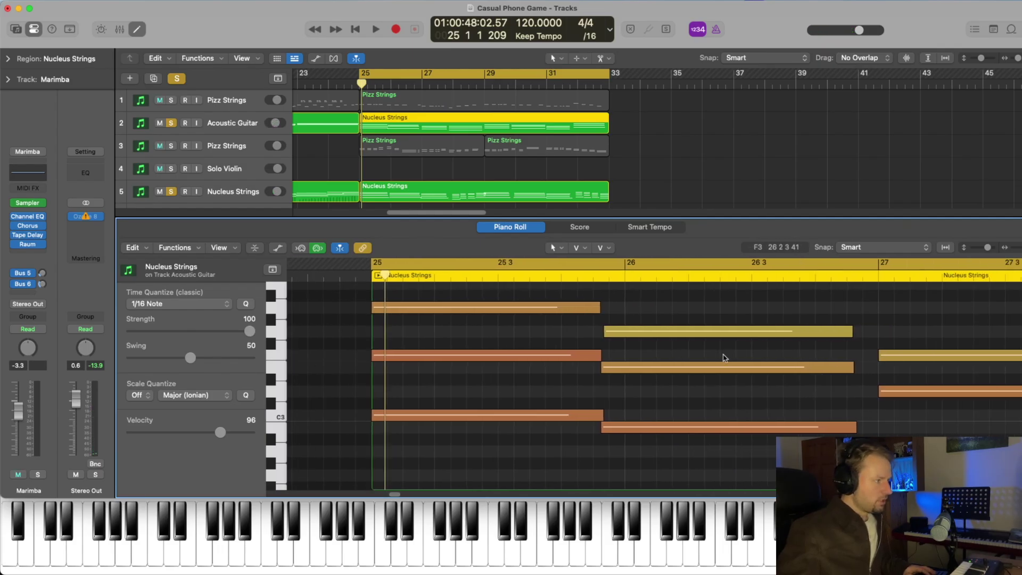
scroll(724, 358, "right", 3)
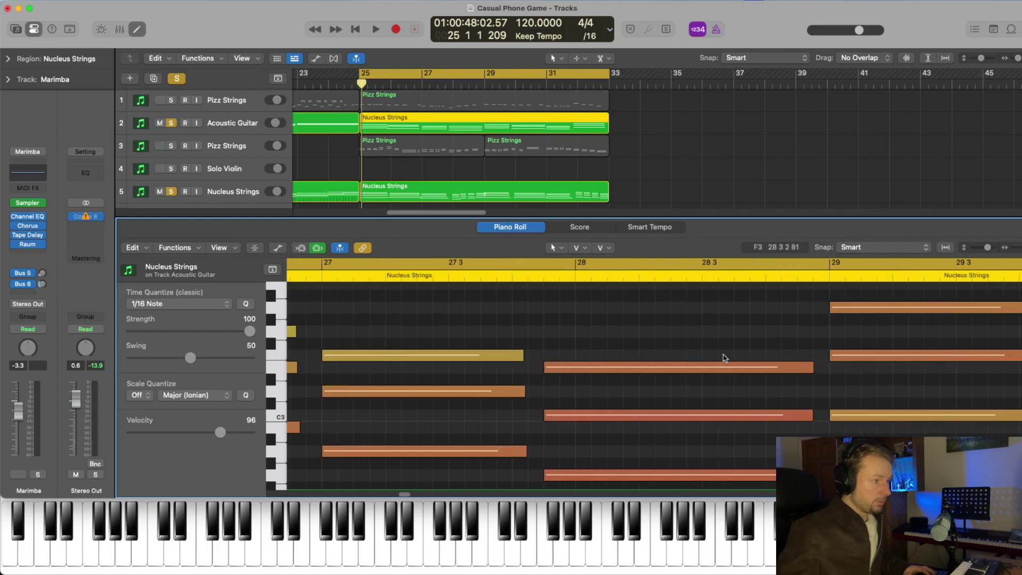
scroll(699, 393, "right", 8)
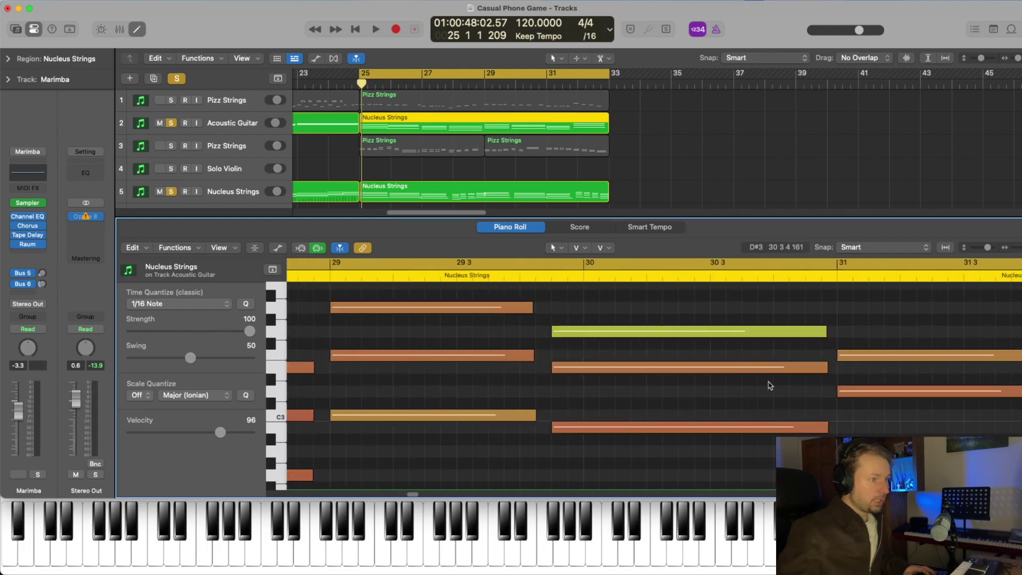
scroll(768, 385, "right", 6)
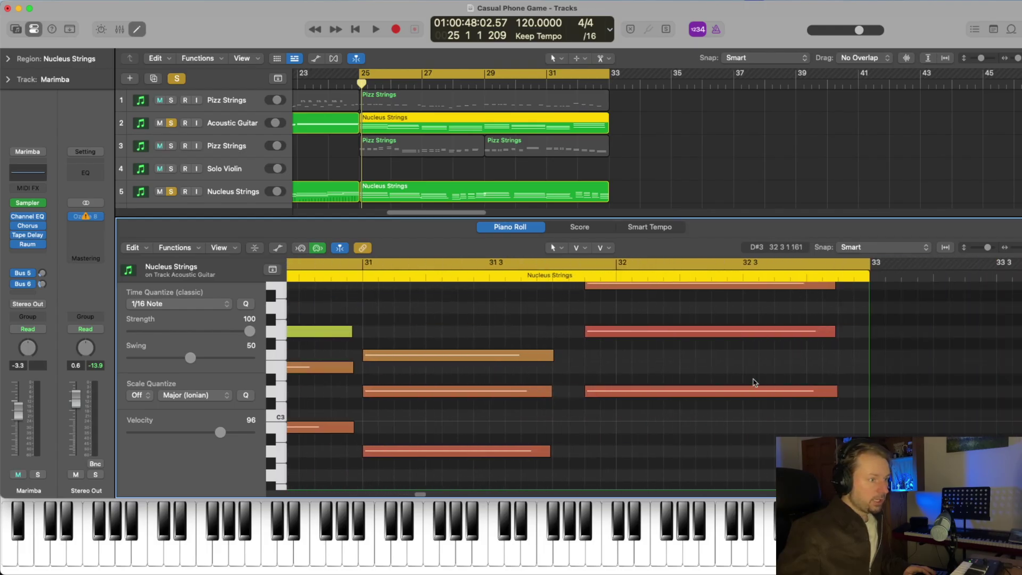
scroll(754, 381, "up", 2)
double_click(551, 279)
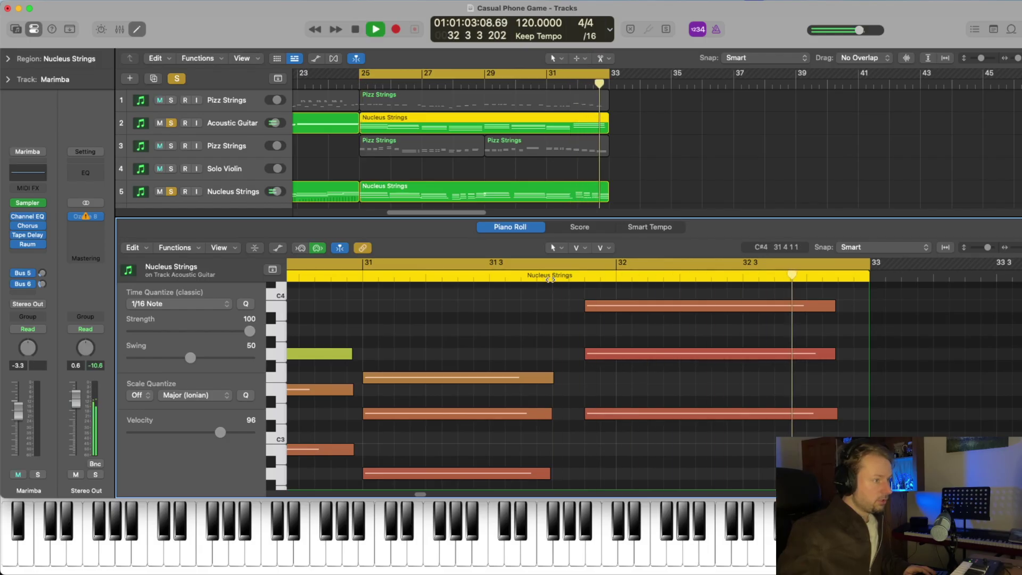
key("space")
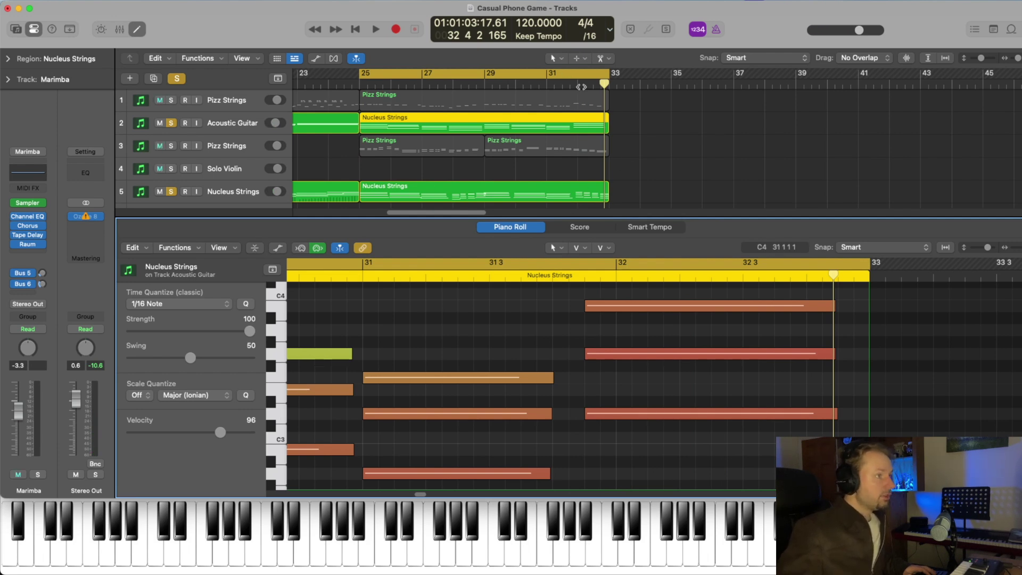
Show the track 5 Nucleus Strings region in the Piano Roll, play its closing chord run in bar 32, and select the track for live playing.
left_click(582, 186)
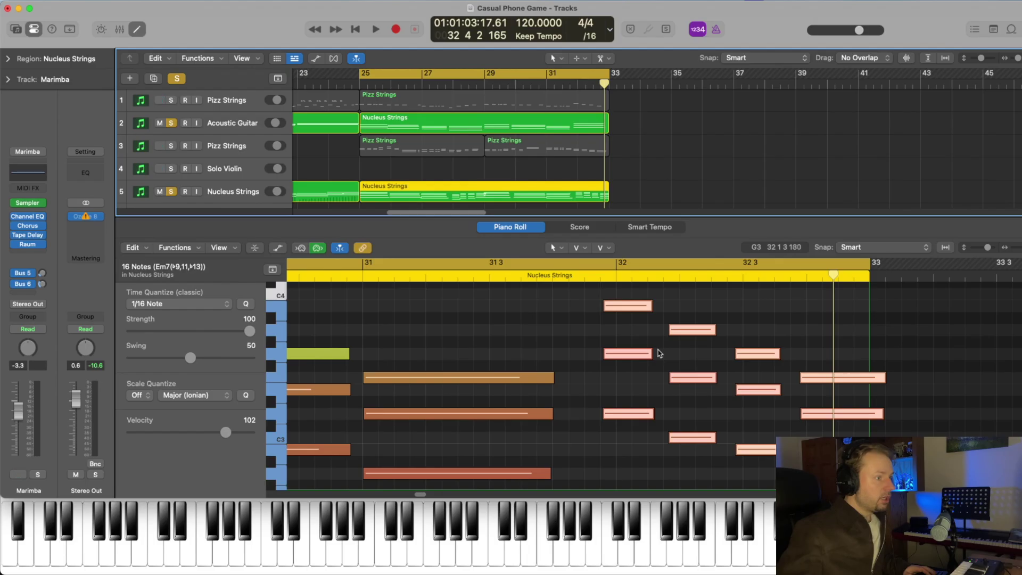
scroll(606, 300, "up", 2)
left_click(537, 279)
key("space")
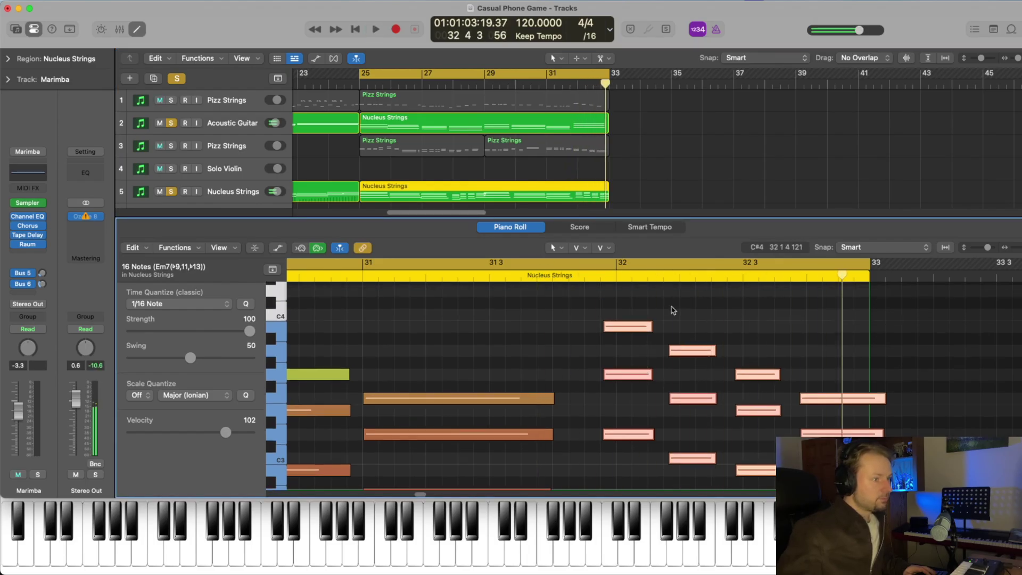
key("space")
scroll(699, 421, "down", 3)
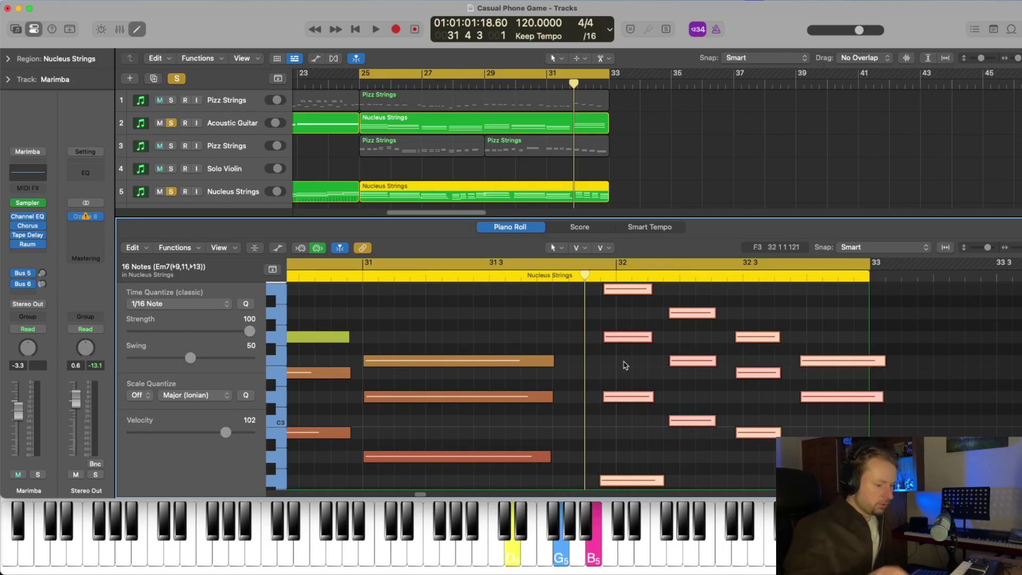
left_click(236, 192)
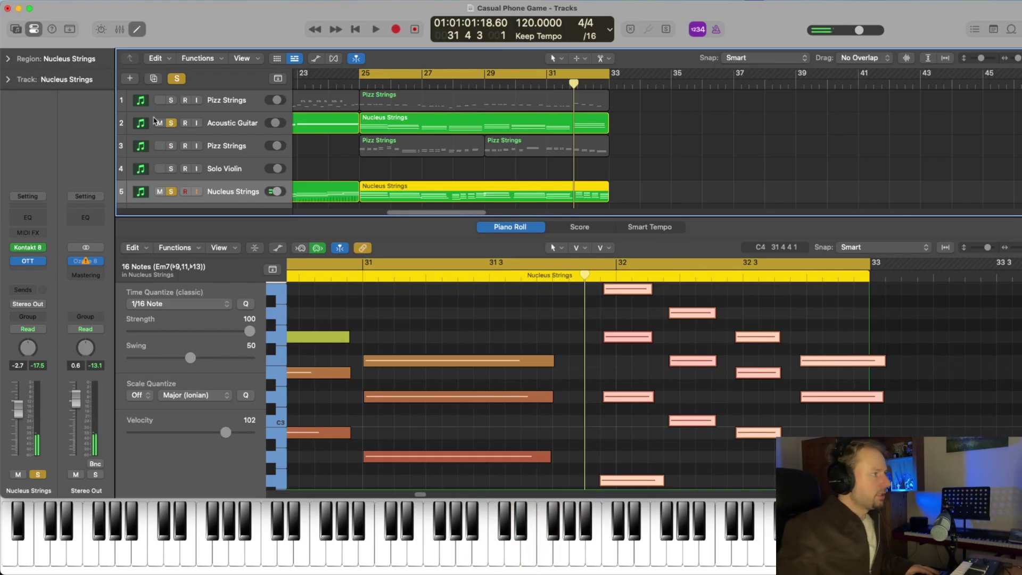
Solo only the Pizz Strings track 1, play it from bar 25, and show its region in the Piano Roll.
key("ctrl+s")
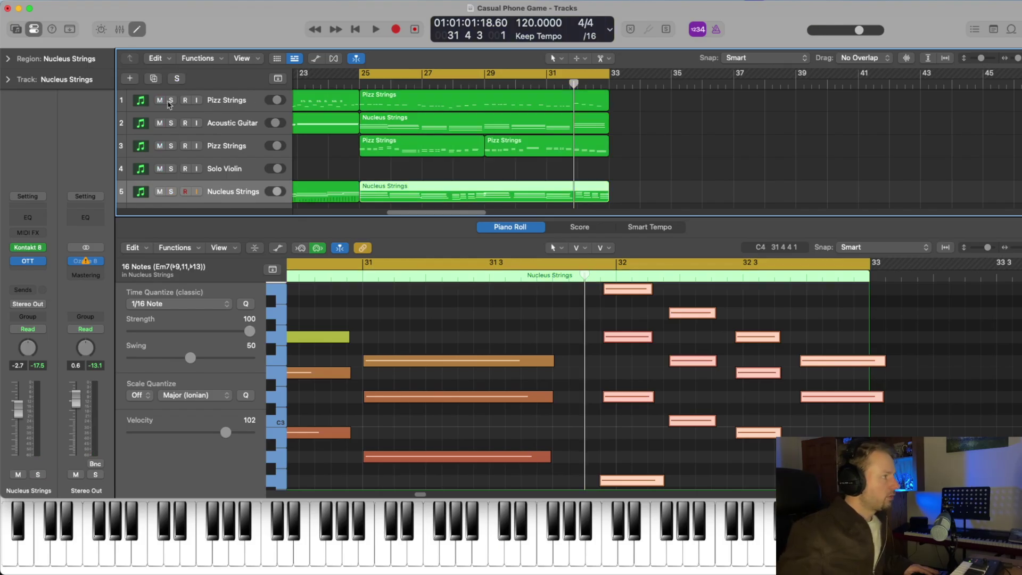
left_click(171, 100)
key("shift+Return")
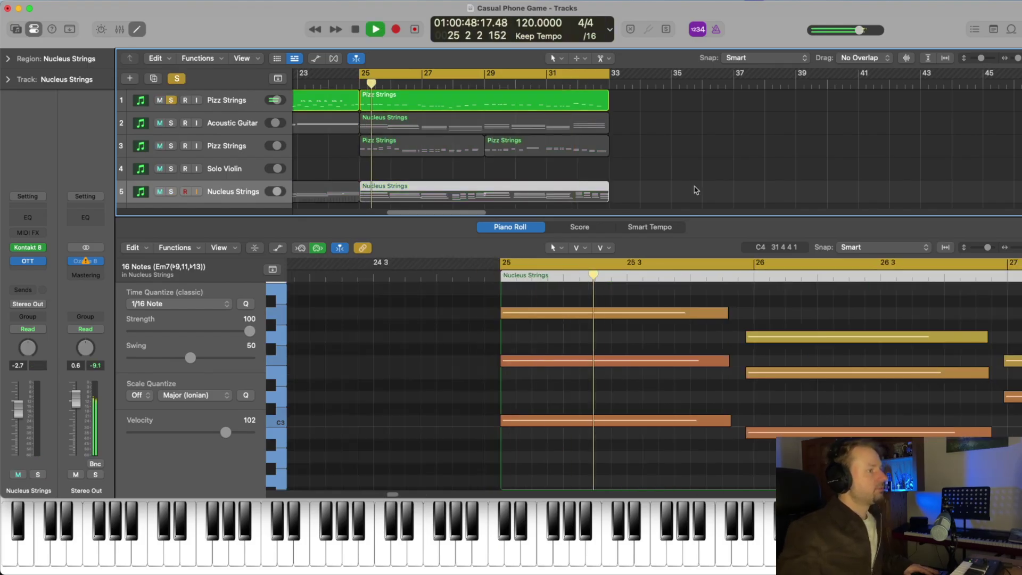
left_click(433, 101)
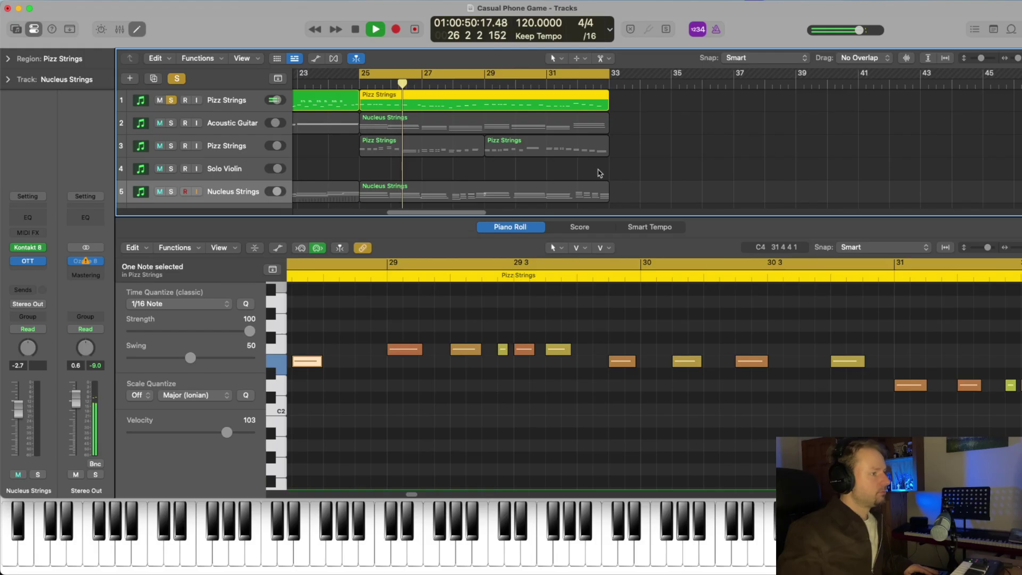
Solo the Pizz Strings track 3 instead of track 1 and play it from bar 25 to just before bar 29.
left_click(172, 147)
left_click(172, 100)
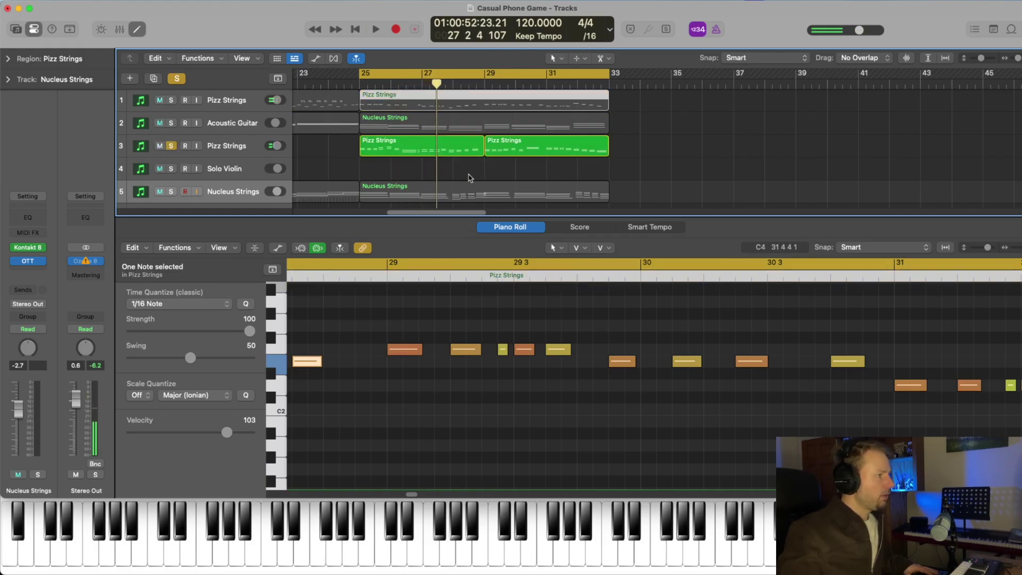
key("shift+Return")
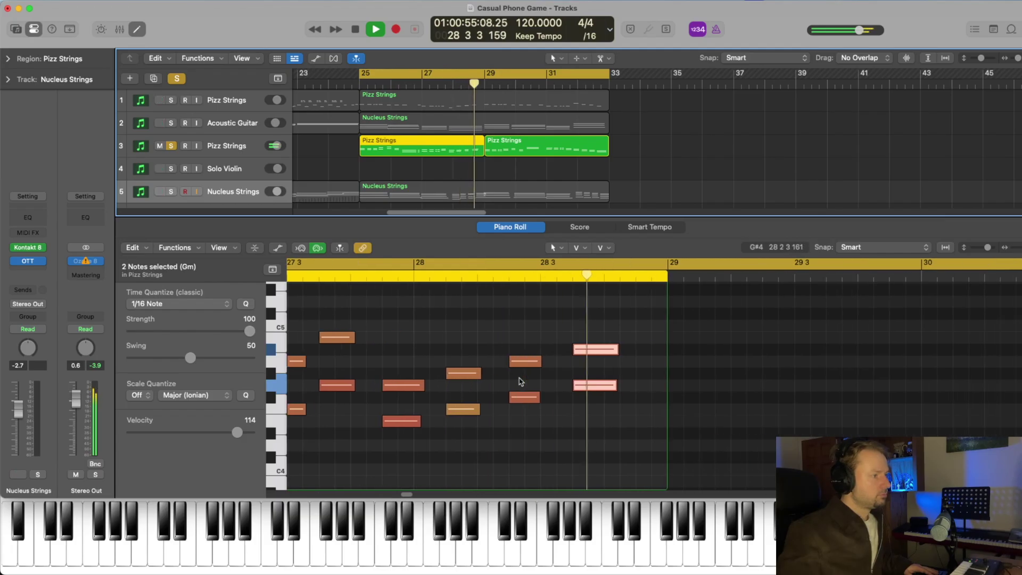
key("space")
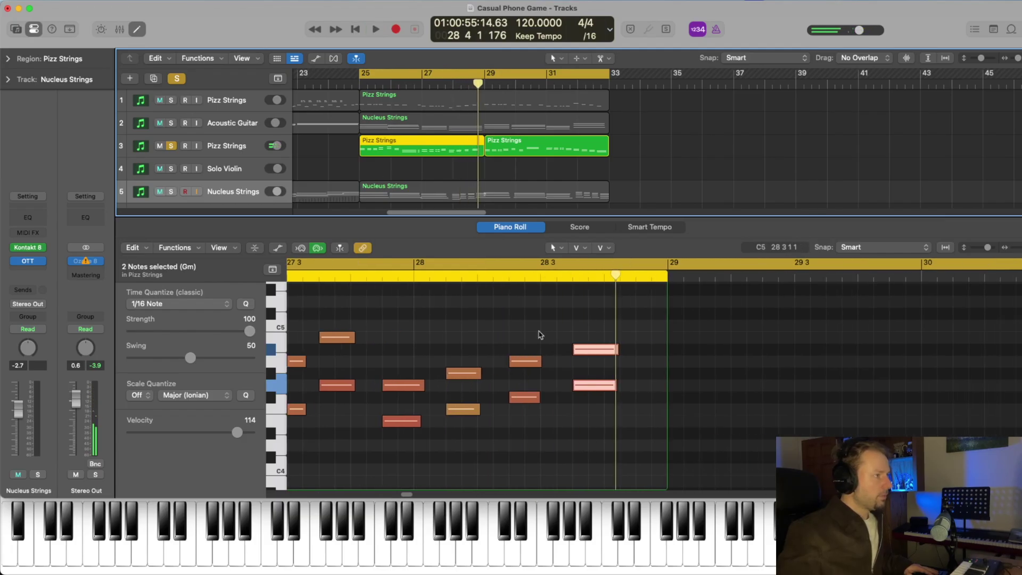
Examine the track 3 Pizz Strings notes from bar 25, select that track, and play both its regions through to bar 32.
scroll(490, 343, "left", 10)
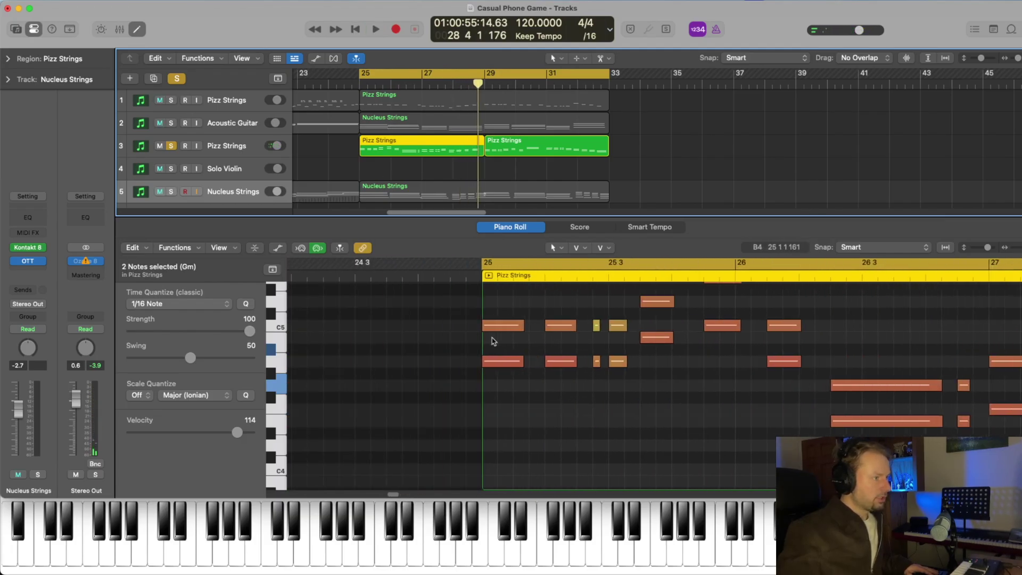
scroll(491, 341, "up", 2)
left_click(226, 145)
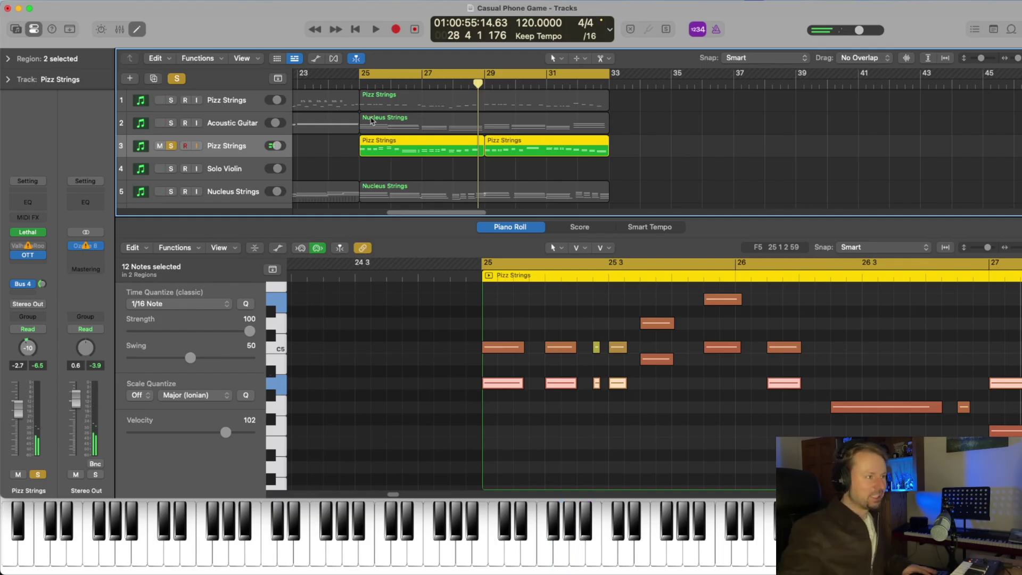
key("space")
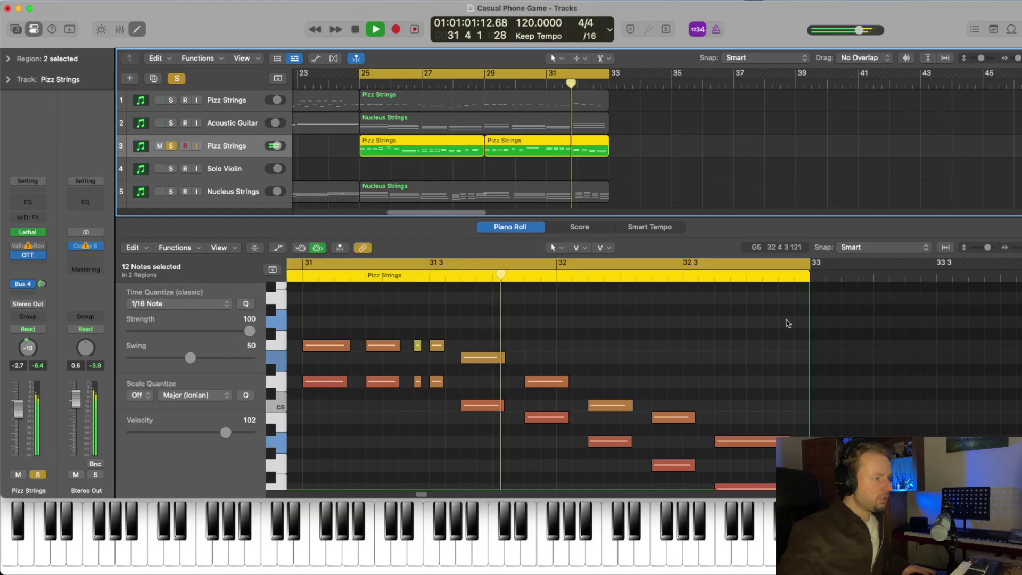
key("space")
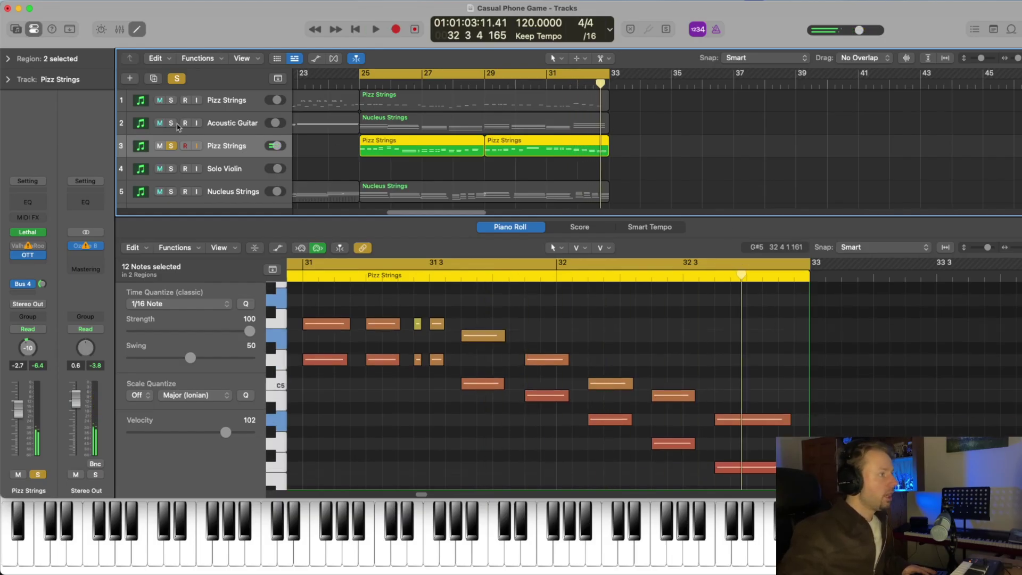
Turn off the solo on Pizz Strings track 3 and play all tracks together from bar 25.
left_click(171, 145)
left_click(359, 82)
key("space")
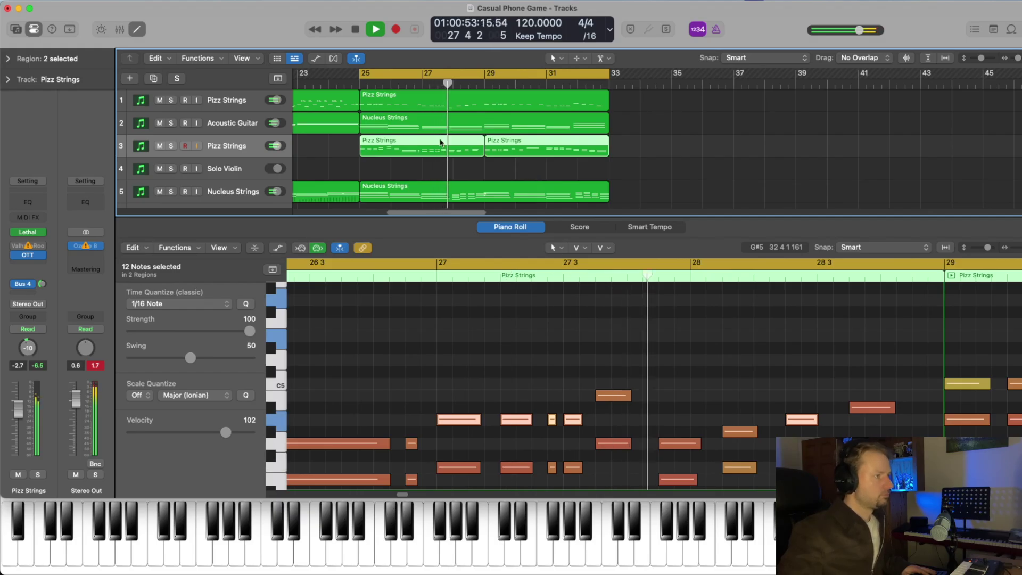
Close the Piano Roll, bring in the regions at bars 33 to 41 with a matching cycle range, and play from just before bar 33.
key("e")
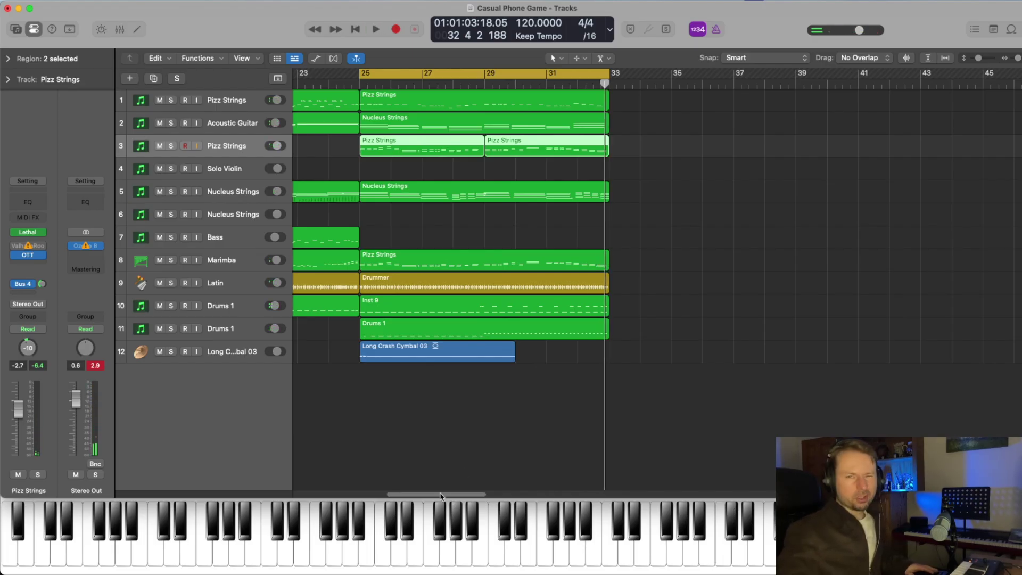
key("ctrl+super+r")
key("space")
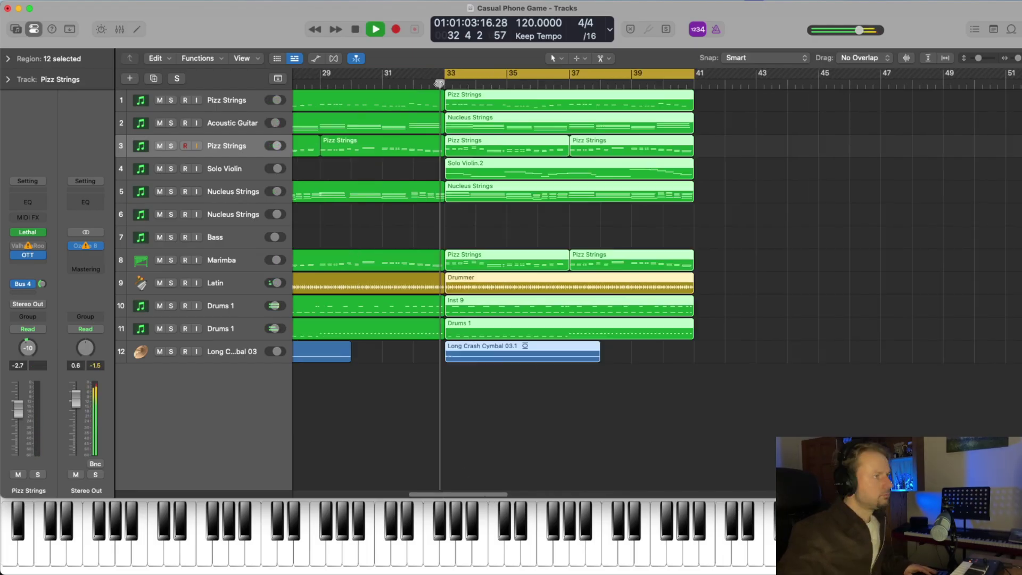
Open the Solo Violin.2 region in the Piano Roll and follow its notes while all tracks play to just before bar 41.
left_click(234, 169)
double_click(492, 175)
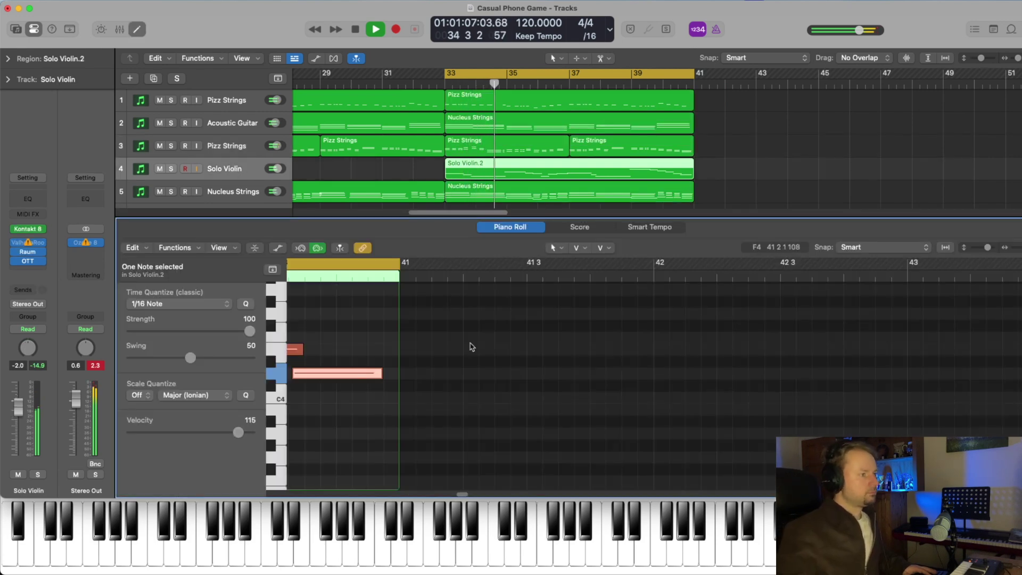
scroll(457, 354, "up", 3)
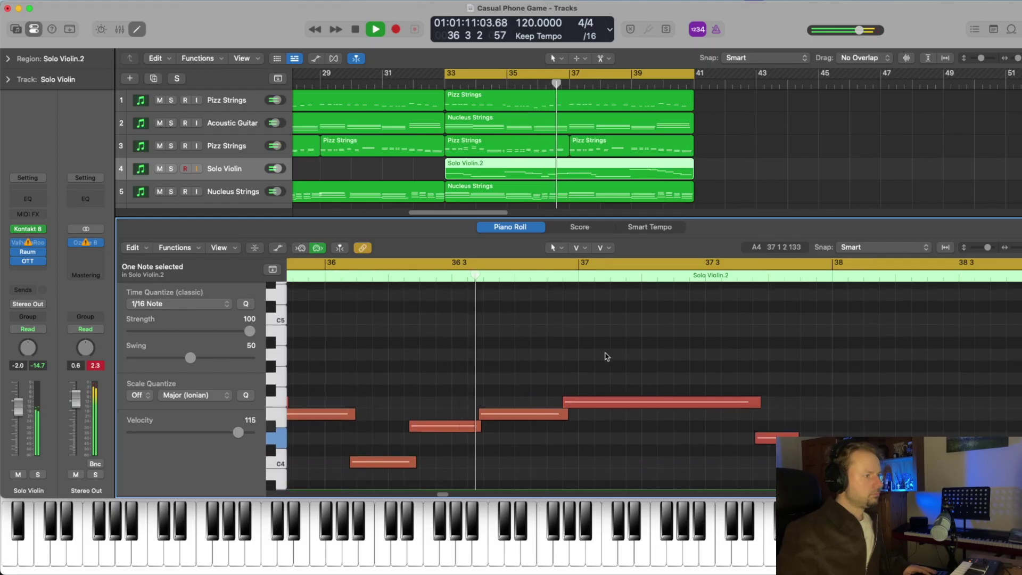
scroll(711, 358, "down", 1)
scroll(710, 358, "right", 8)
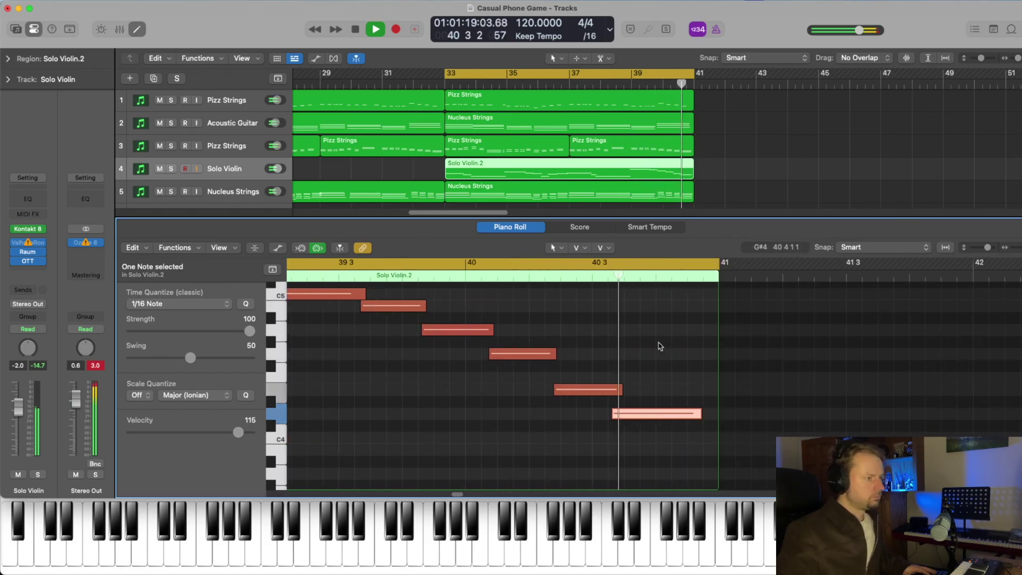
key("space")
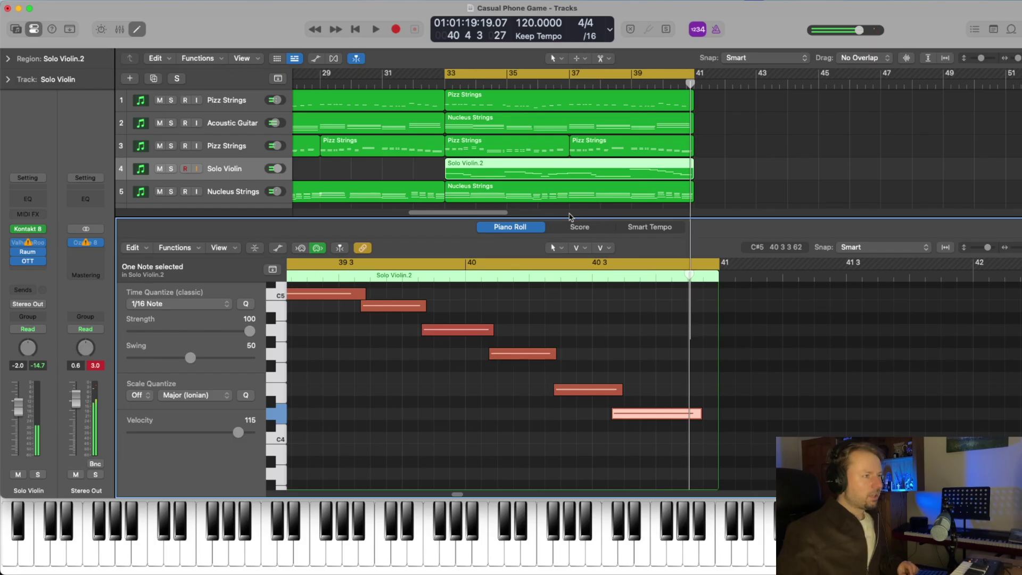
Reopen the Solo Violin.2 region in the Piano Roll and examine its notes from the region's start at bar 33.
key("b")
key("space")
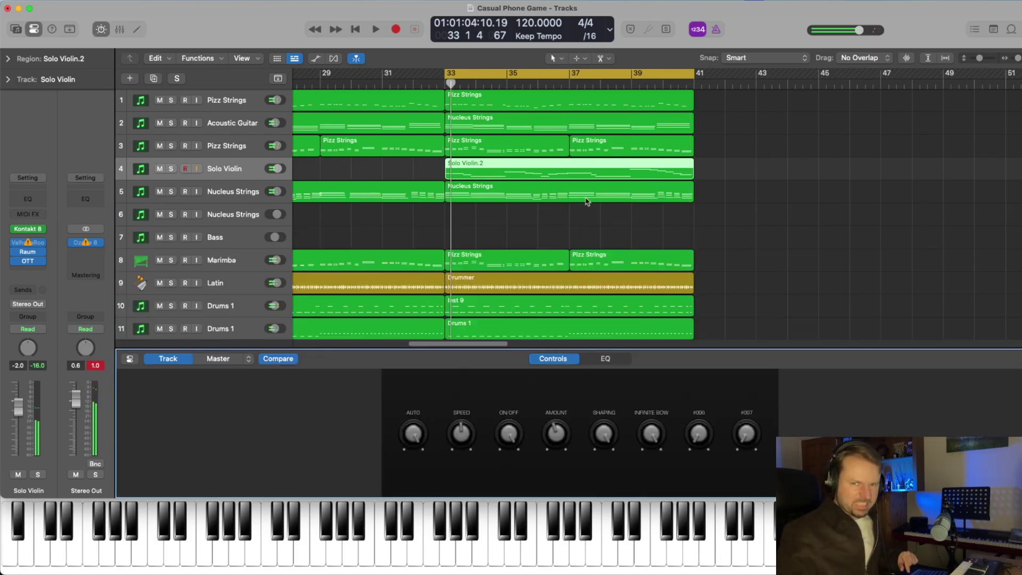
left_click(403, 180)
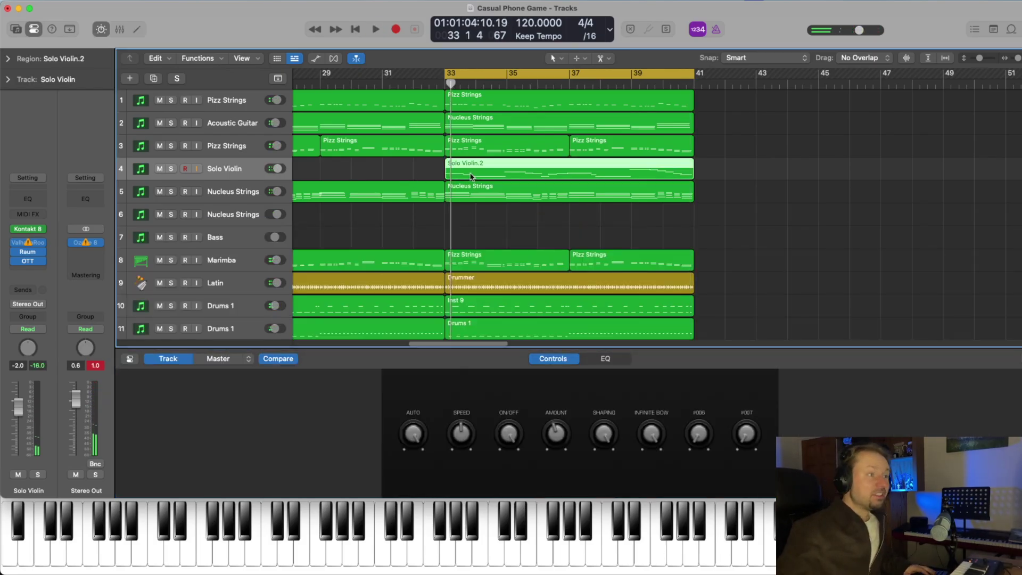
double_click(471, 176)
scroll(473, 355, "right", 5)
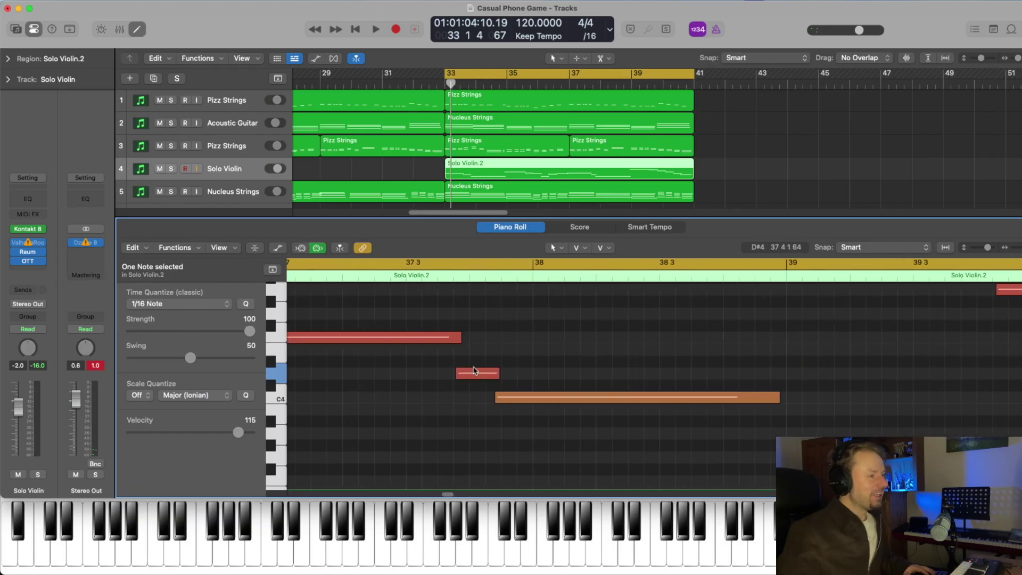
scroll(474, 369, "left", 8)
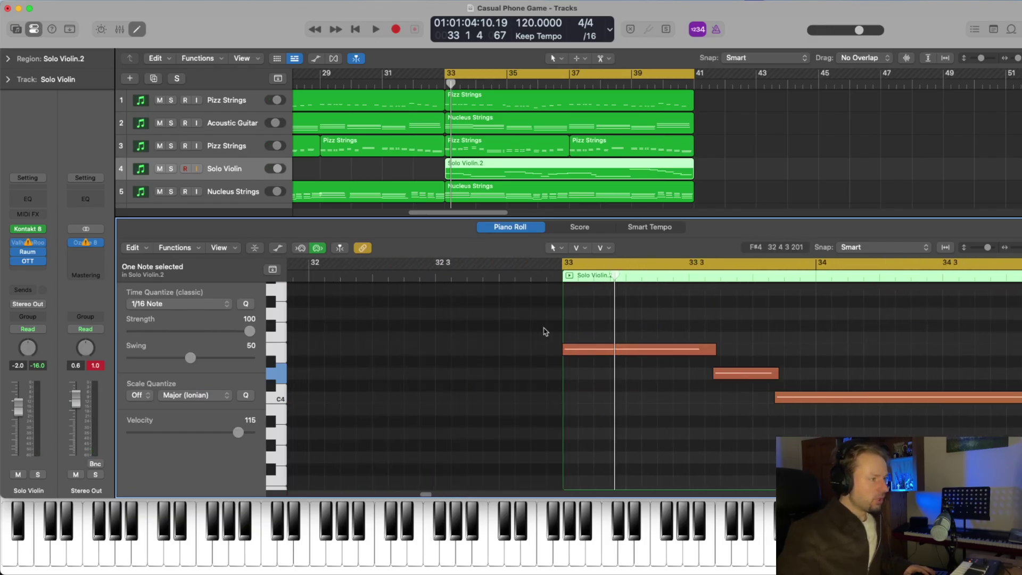
scroll(546, 332, "right", 3)
scroll(594, 329, "up", 2)
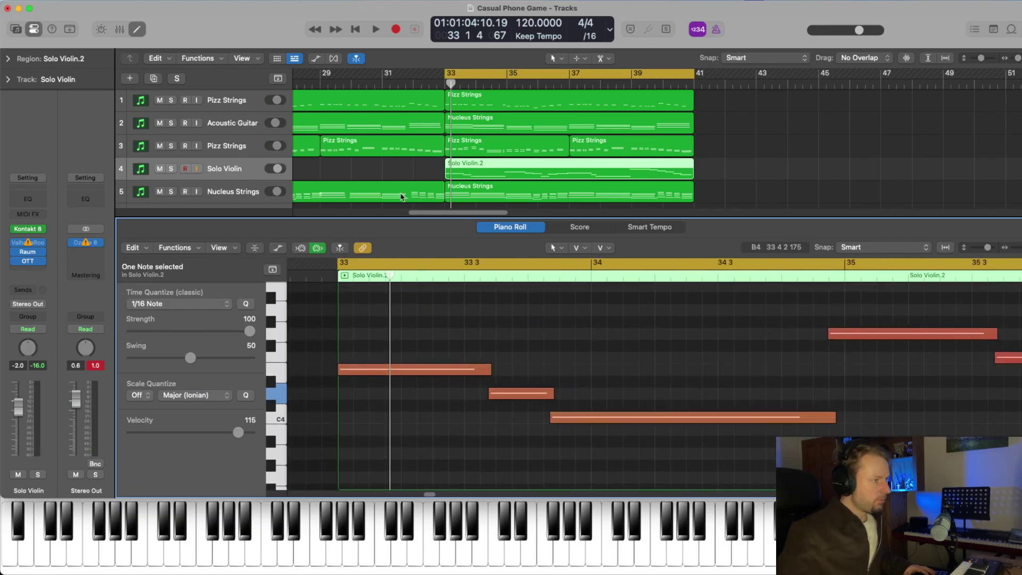
Play the Solo Violin track soloed from bar 33 to just before bar 41, and turn its solo off.
left_click(171, 169)
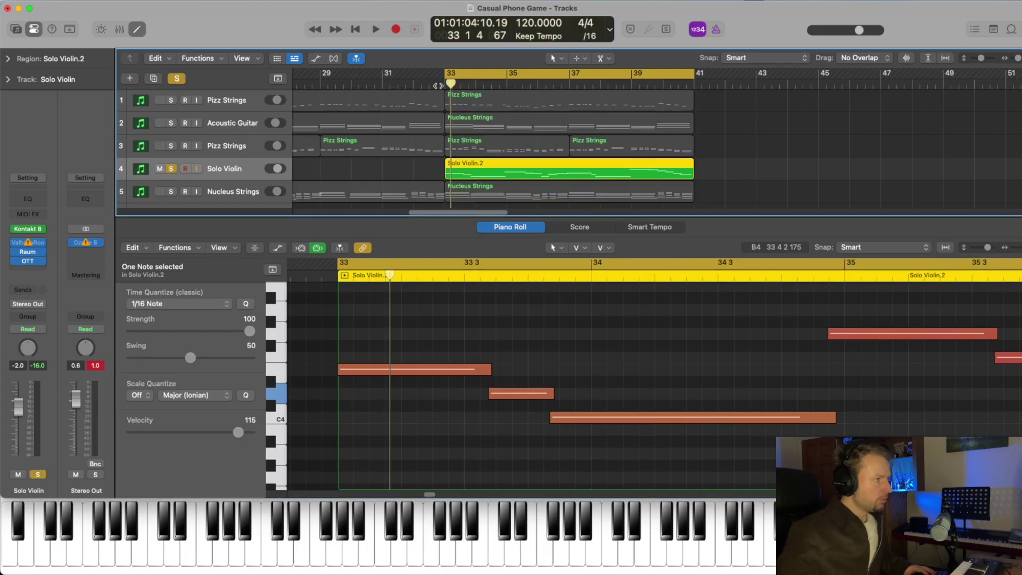
key("space")
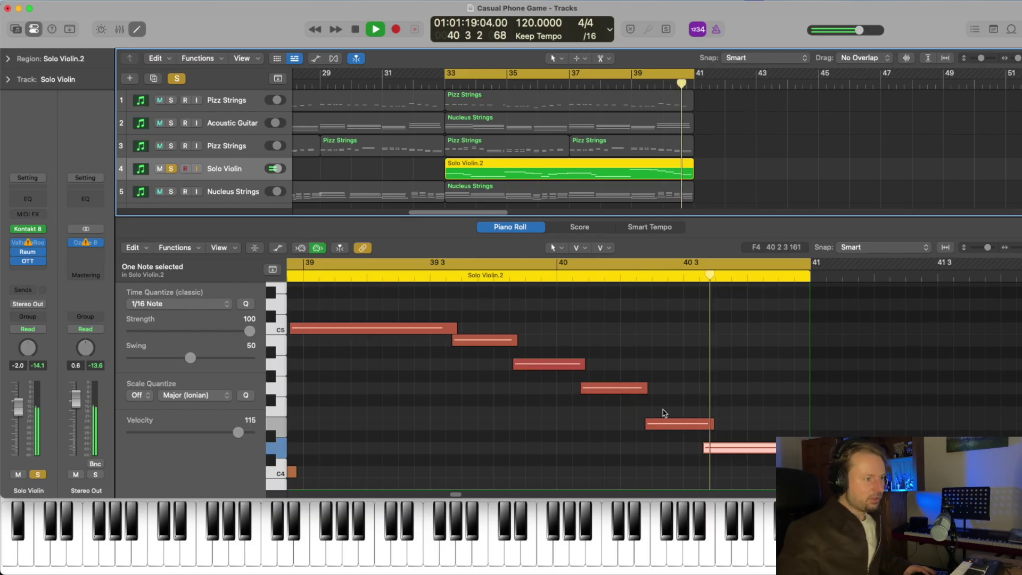
key("space")
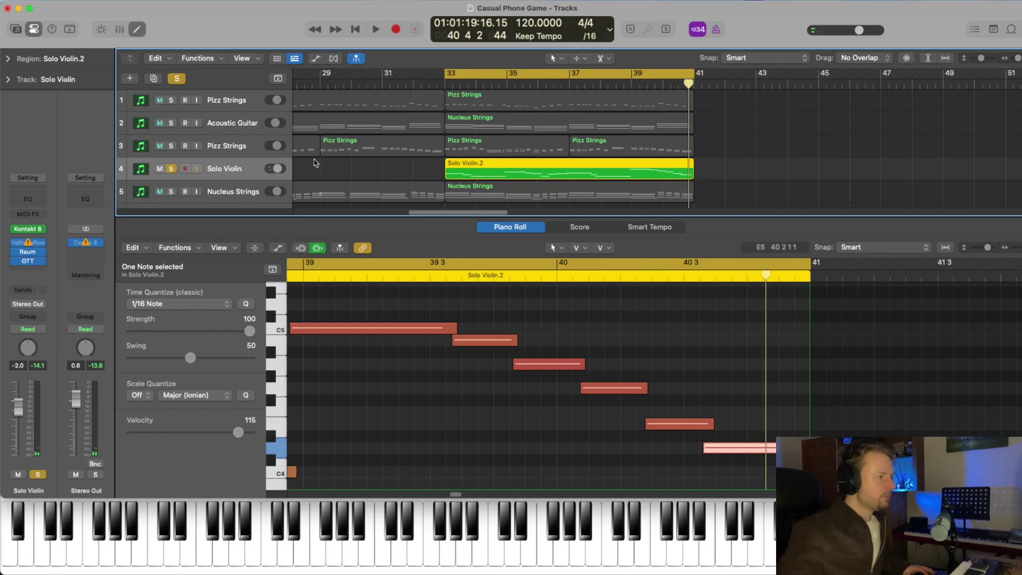
left_click(171, 169)
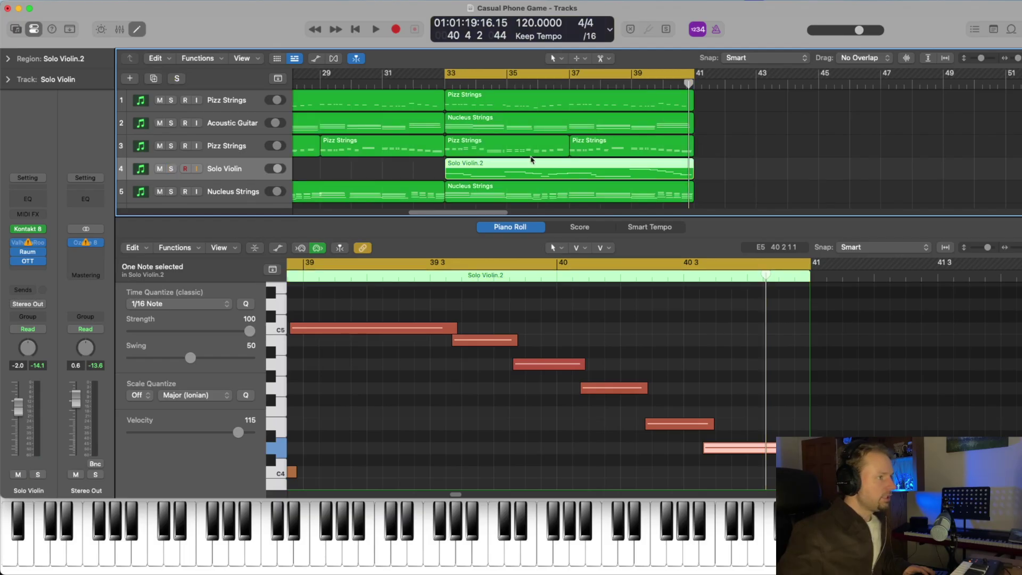
Close the Piano Roll to show all the tracks and select the Acoustic Guitar track's Nucleus Strings region at bar 33.
scroll(531, 159, "down", 3)
scroll(645, 139, "down", 2)
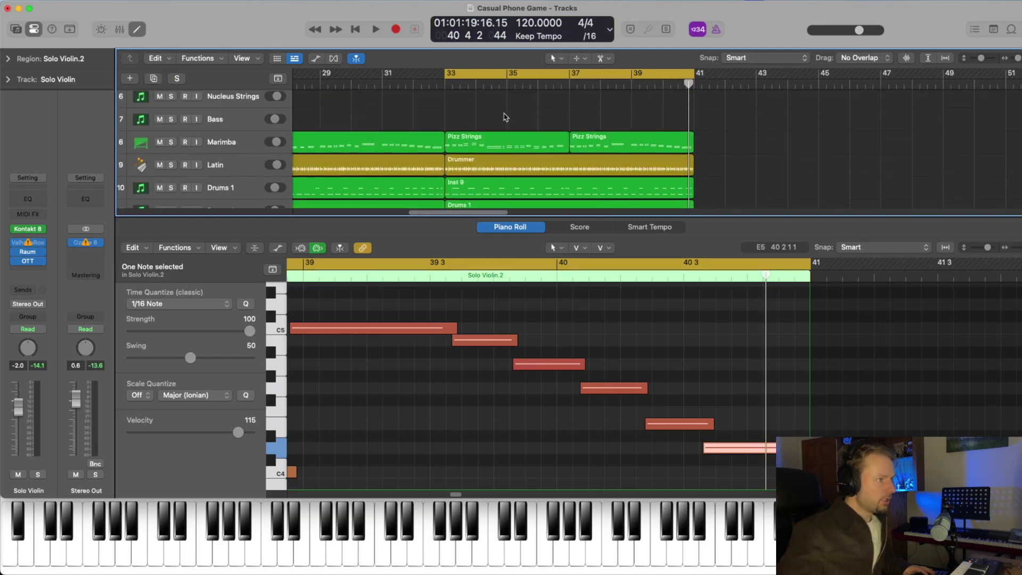
key("e")
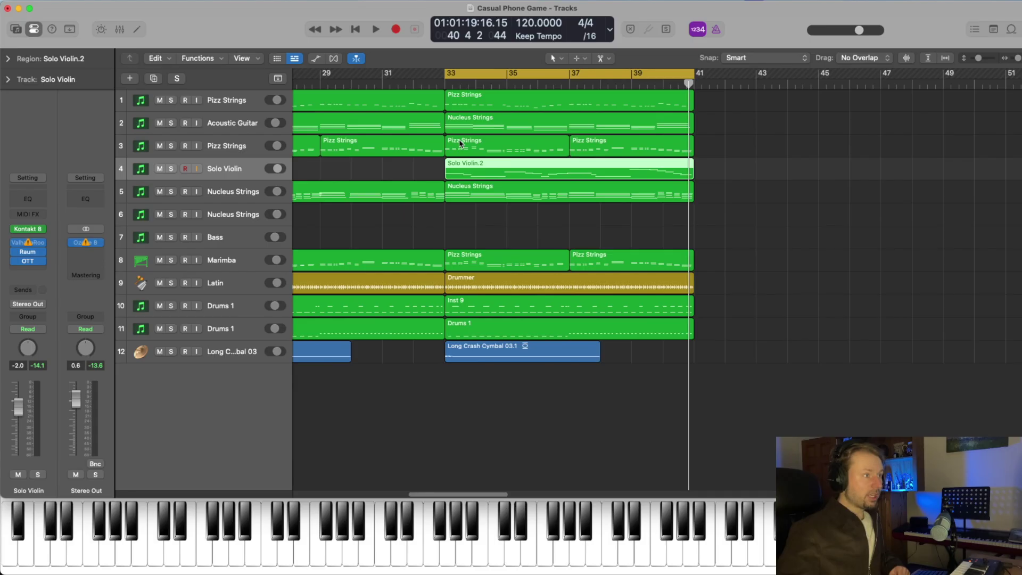
left_click(498, 123)
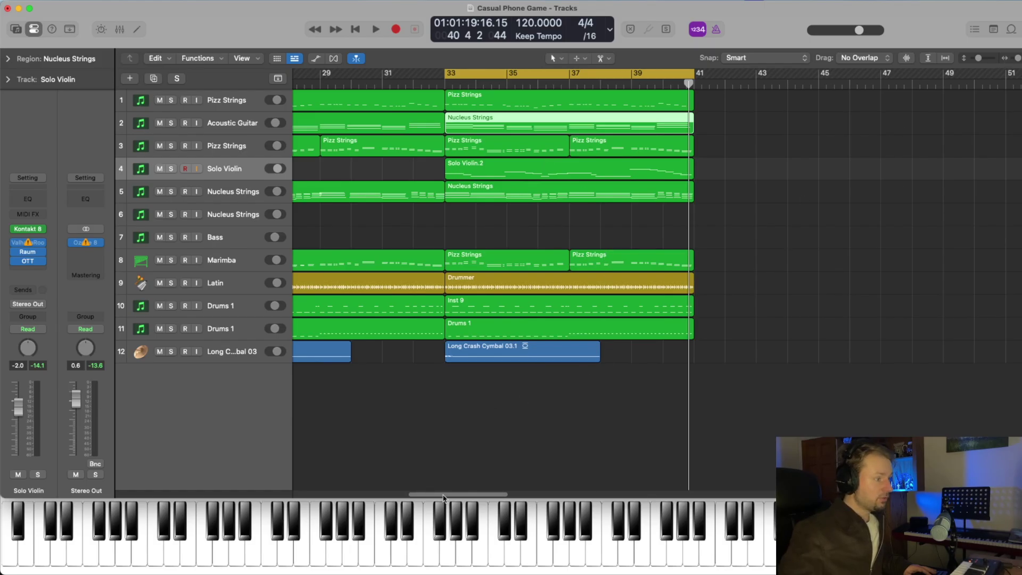
Switch off the cycle range and play the full arrangement from bar 1 to bar 41, following its sections.
left_click_drag(442, 498, 435, 496)
scroll(580, 317, "left", 15)
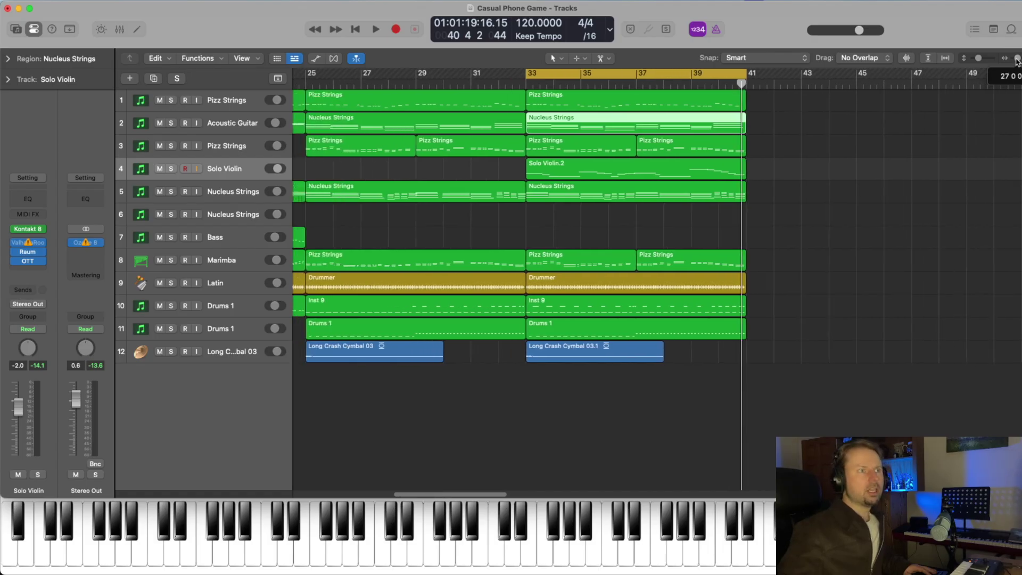
key("space")
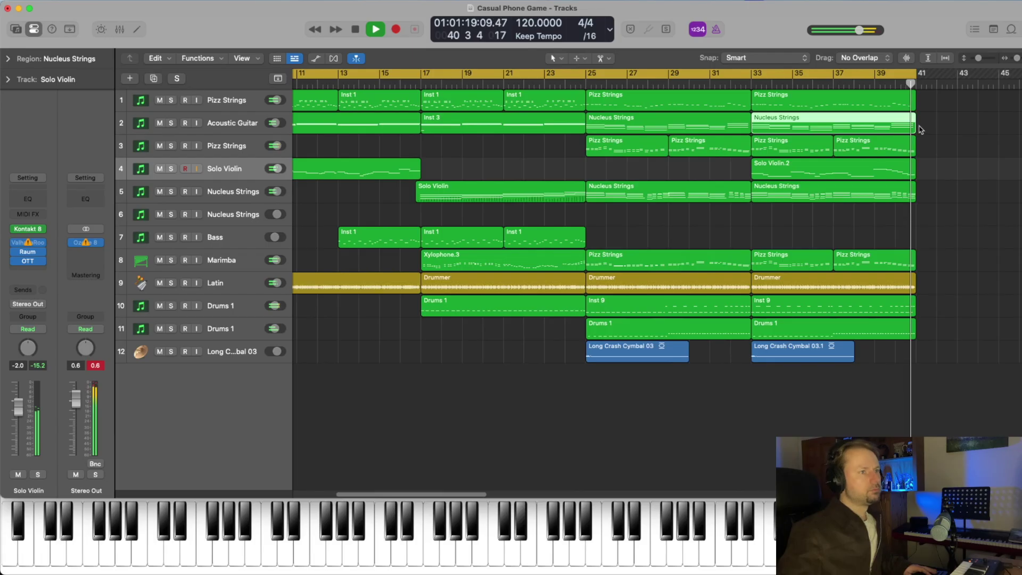
key("Return")
key("space")
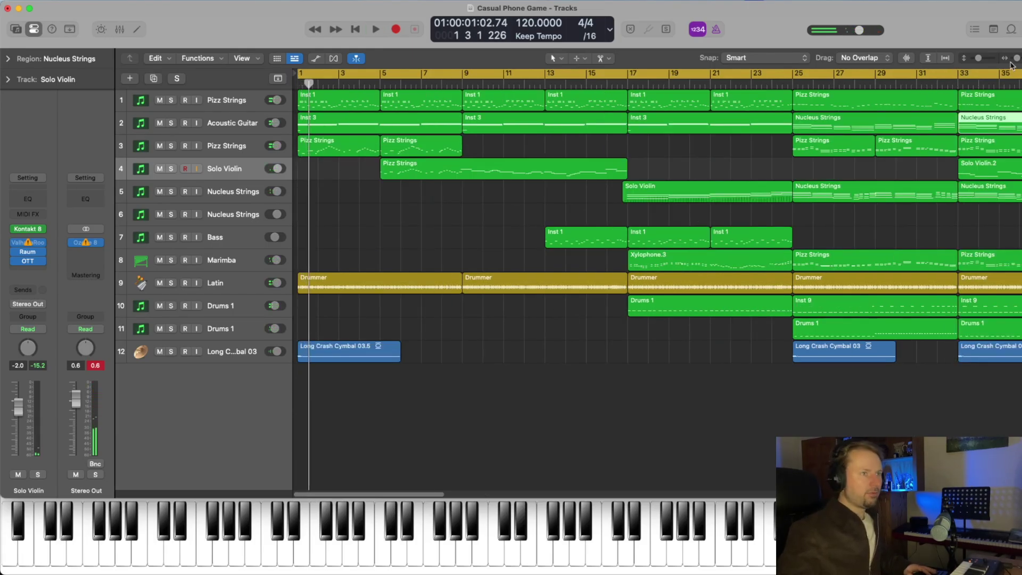
left_click(989, 74)
key("space")
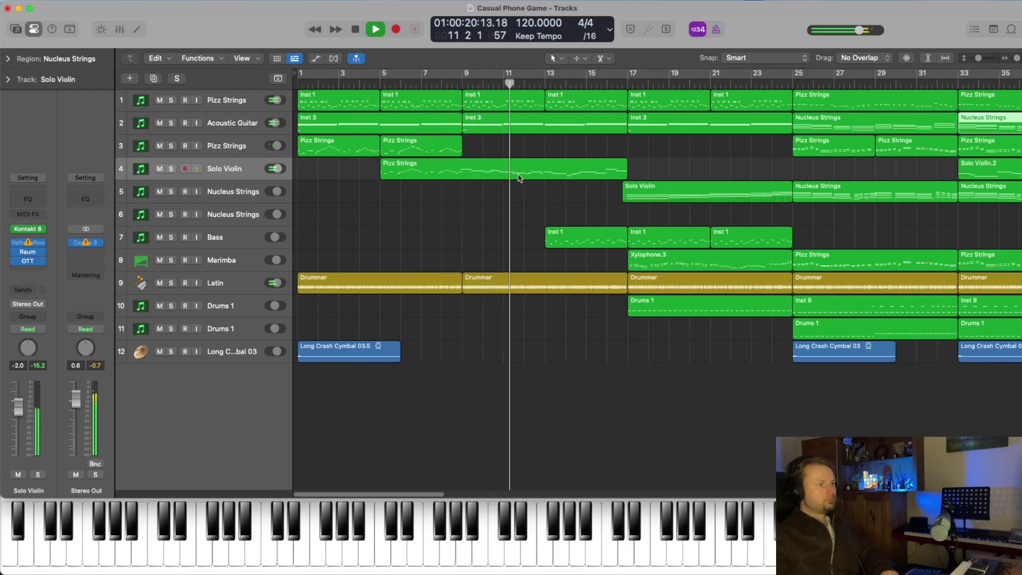
scroll(538, 173, "right", 5)
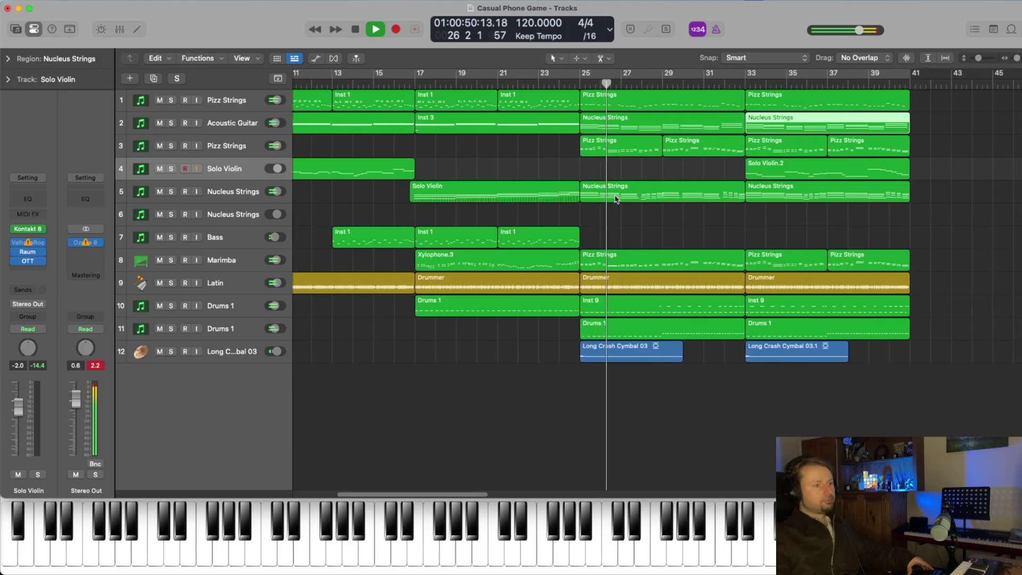
scroll(615, 199, "right", 3)
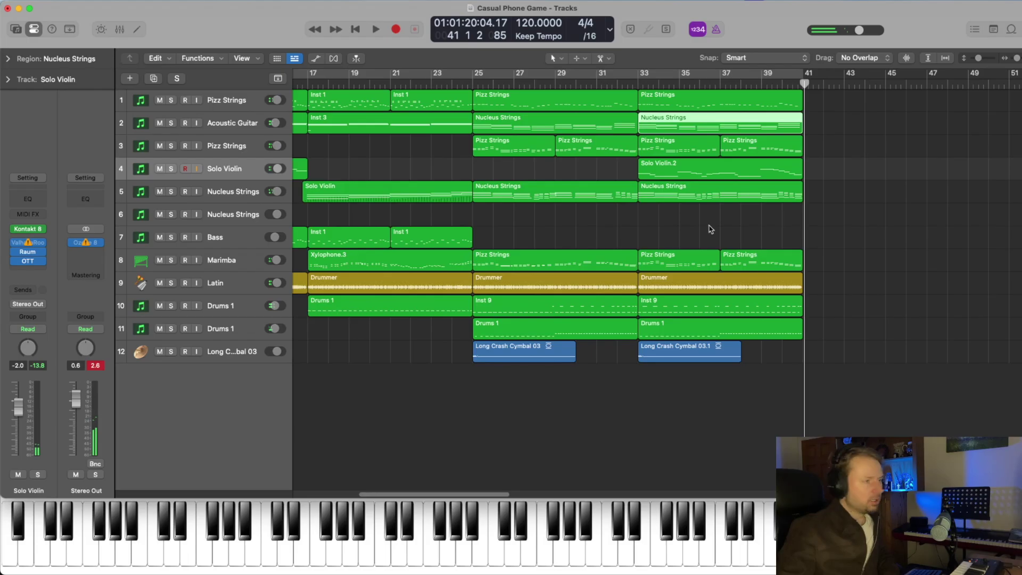
scroll(712, 229, "left", 3)
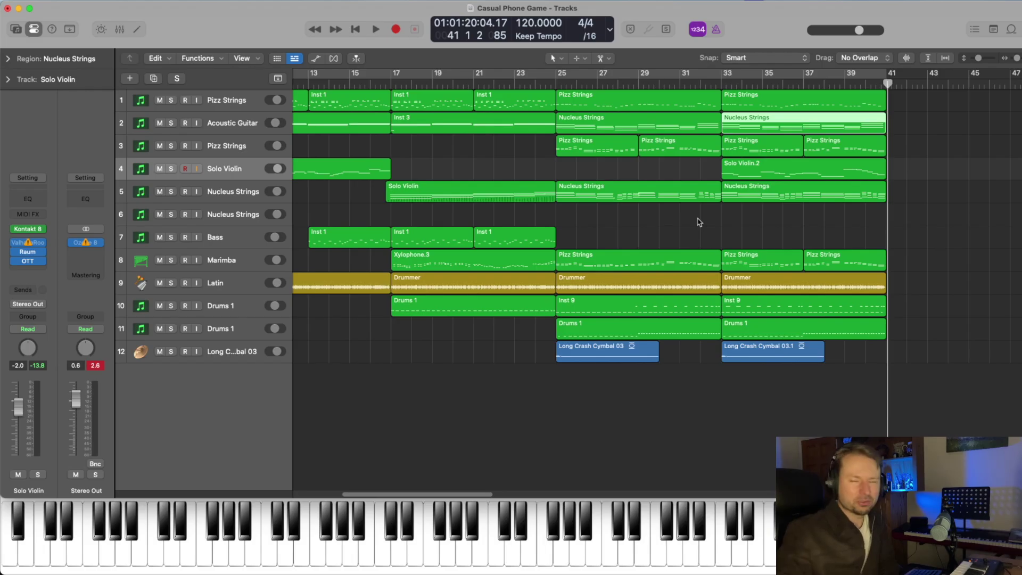
scroll(699, 222, "left", 4)
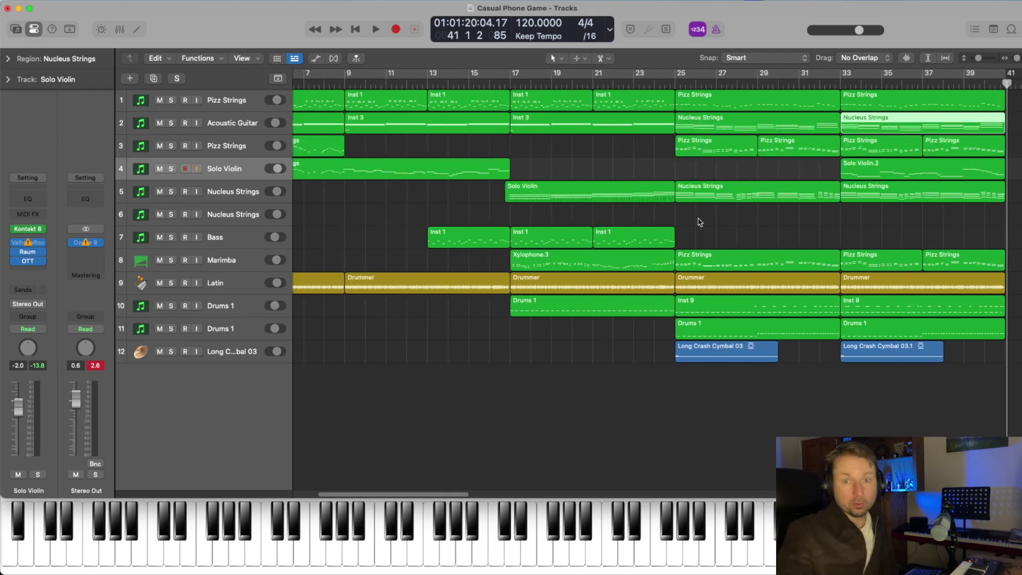